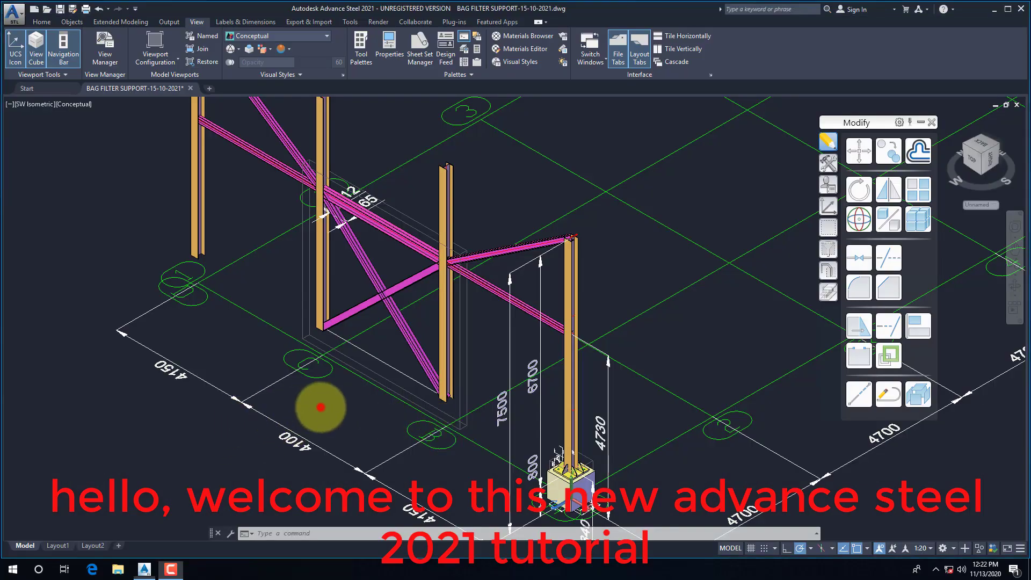
On the Home tab, zoom out so the full column grid and partial frame fit on screen.
click(298, 410)
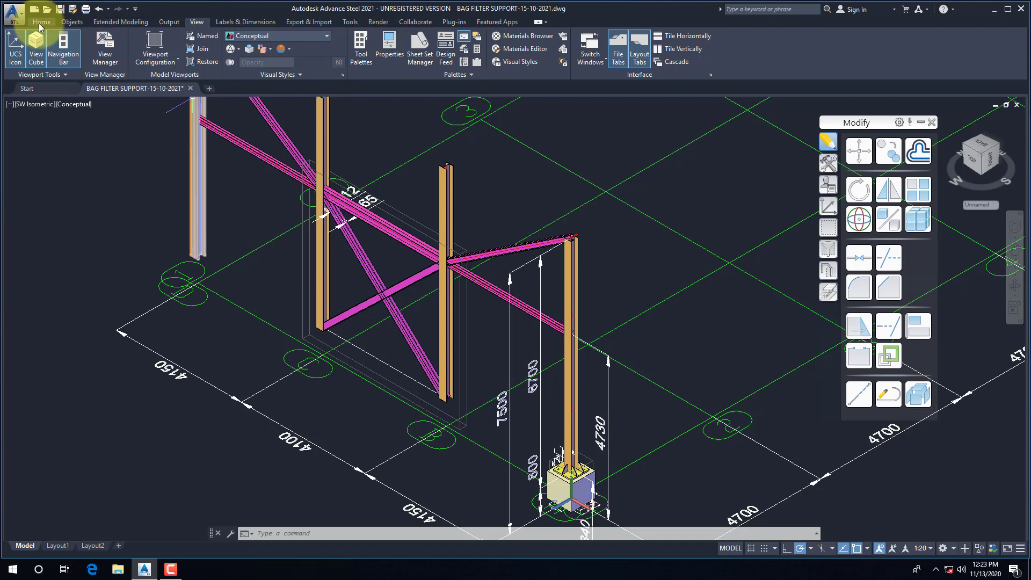
click(42, 22)
scroll(322, 379, down, 4)
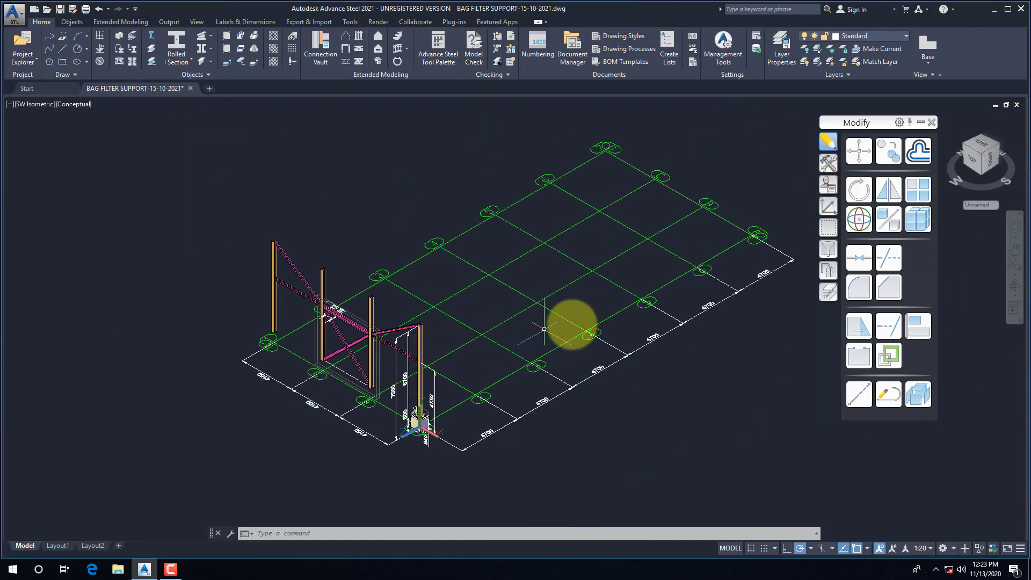
Split the model area into two vertical viewports.
click(196, 22)
click(156, 62)
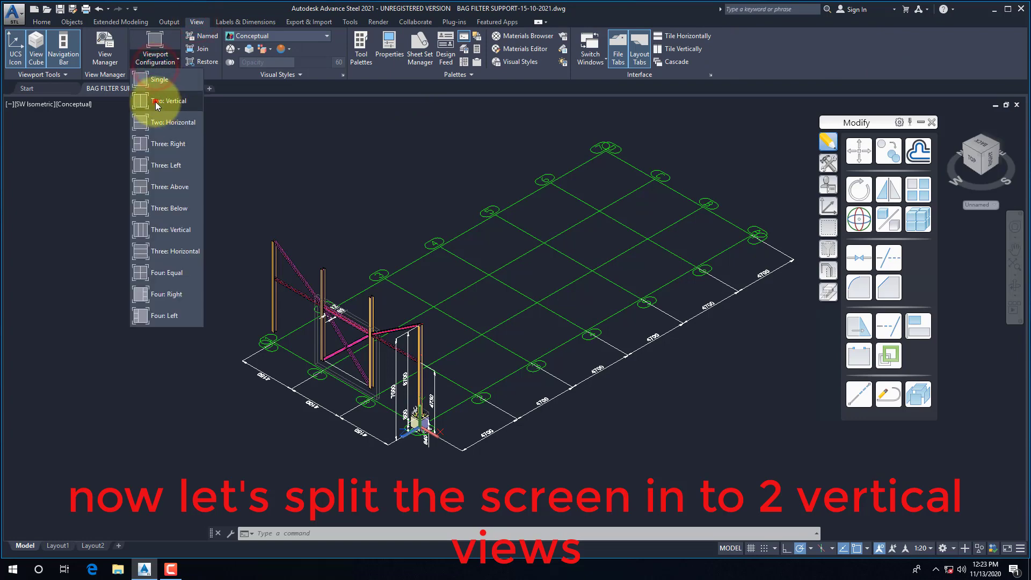
click(158, 105)
Set the right viewport to a Left elevation of the frame and collapse the modify palette.
click(663, 303)
click(693, 327)
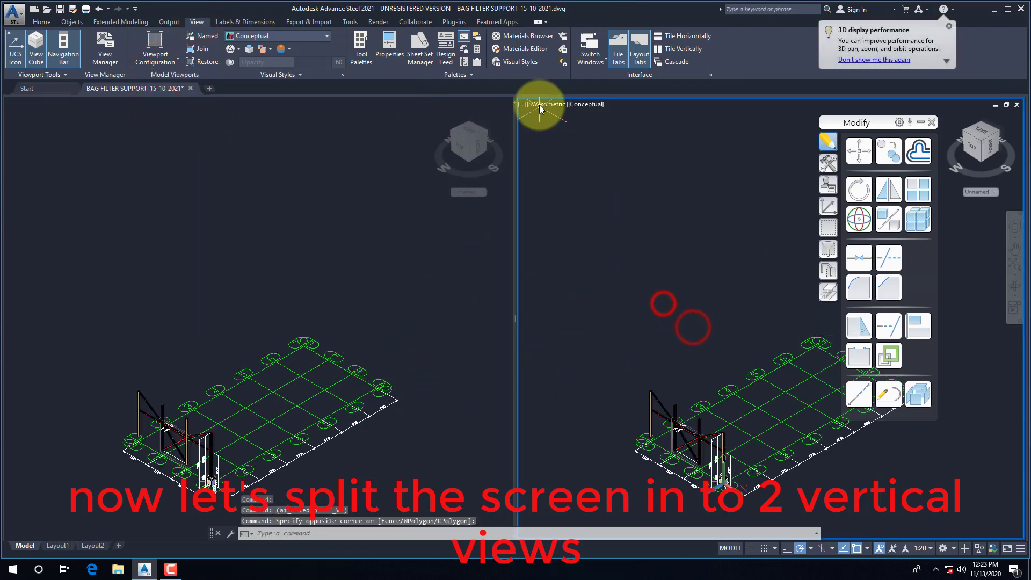
click(537, 102)
click(564, 153)
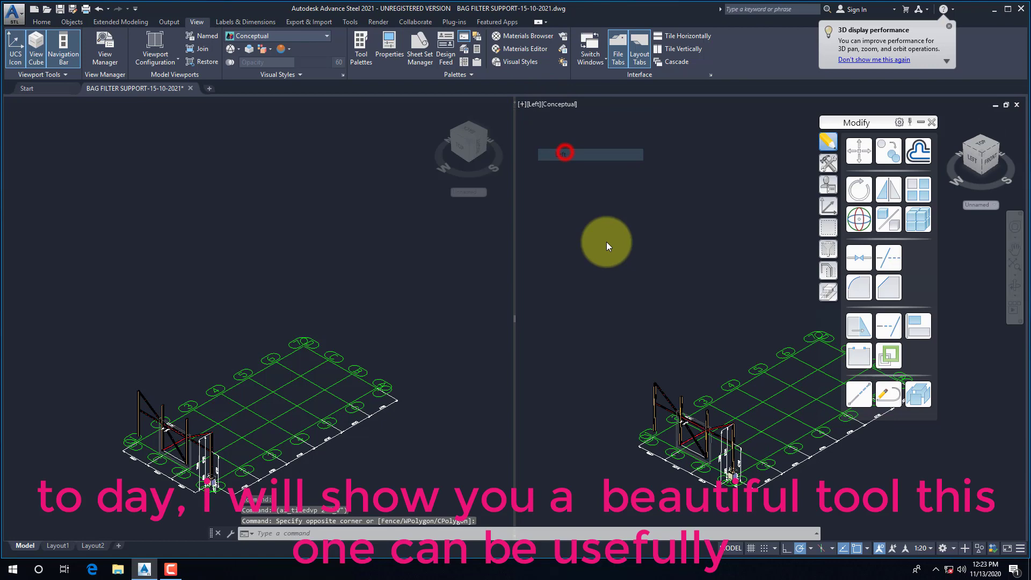
click(920, 123)
click(771, 213)
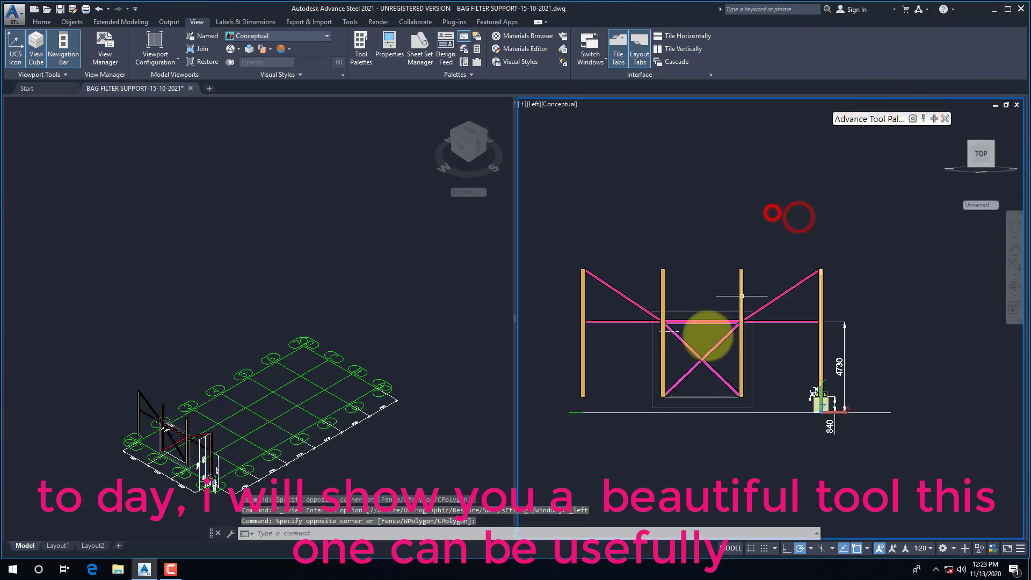
Hide all dimension annotations using Select Similar and Isolate > Hide Objects.
click(339, 478)
scroll(156, 478, up, 5)
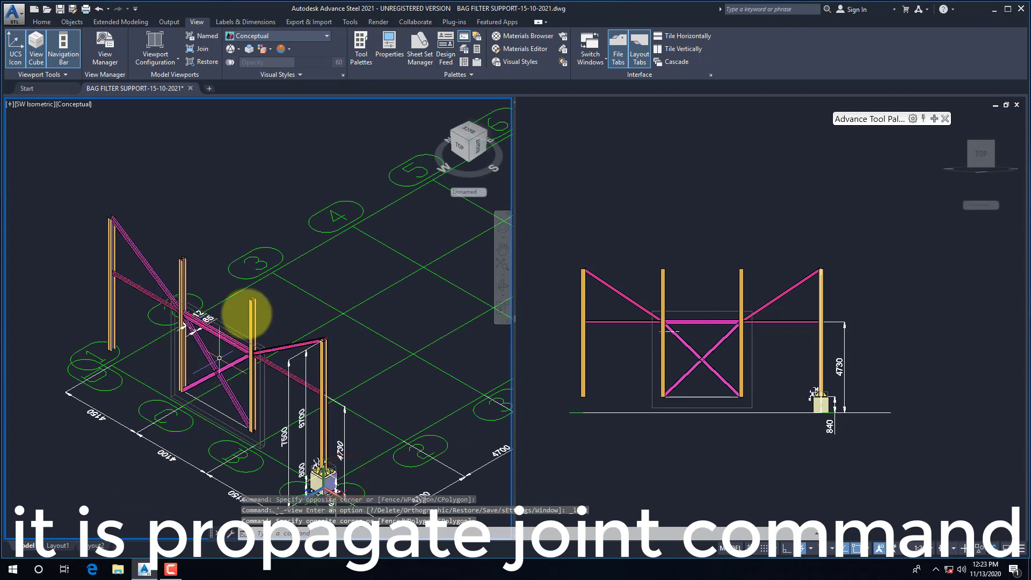
scroll(255, 319, down, 3)
scroll(255, 354, up, 5)
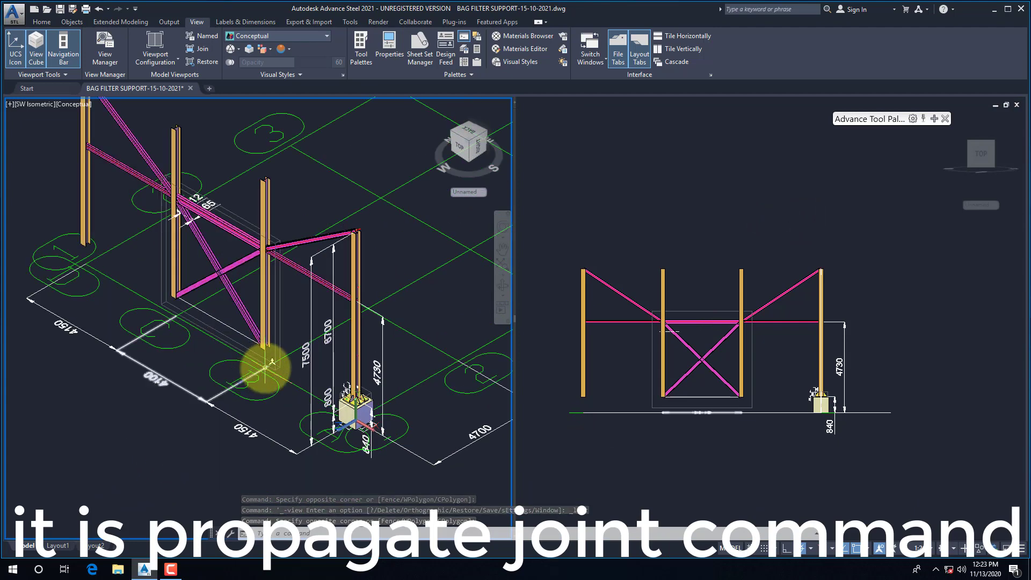
click(315, 329)
right_click(310, 321)
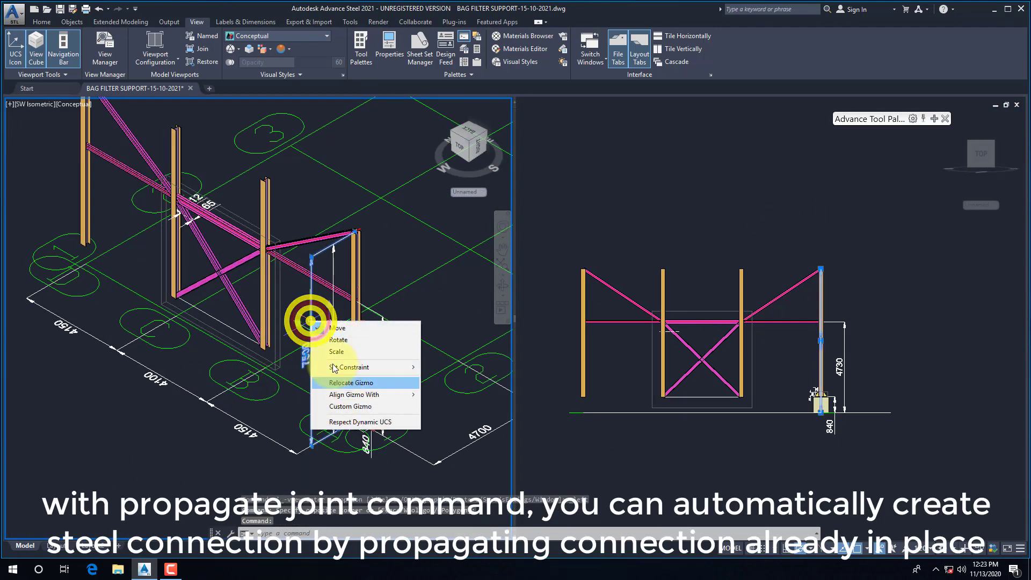
click(322, 329)
right_click(317, 300)
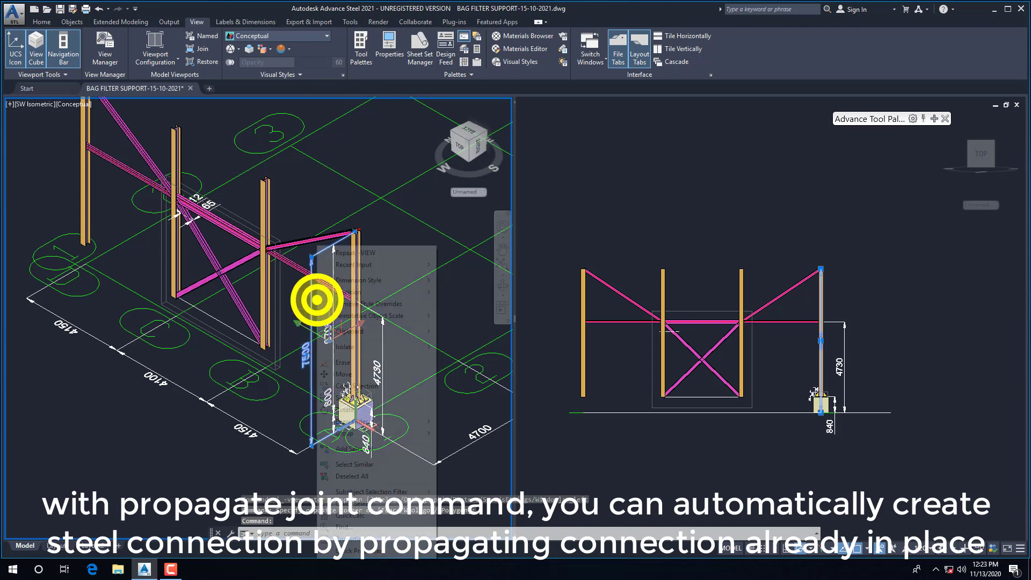
click(367, 465)
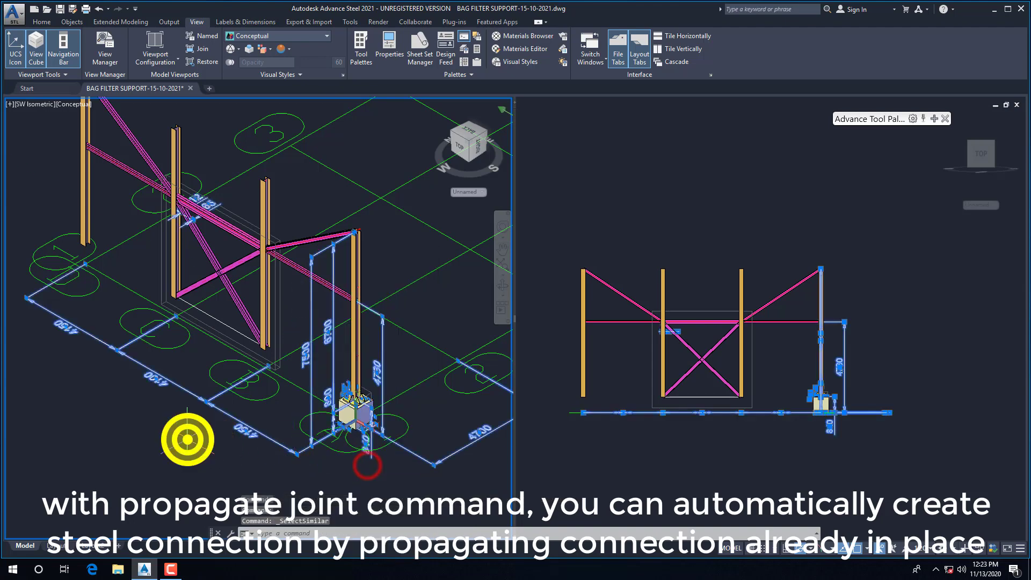
right_click(187, 439)
mouse_move(284, 242)
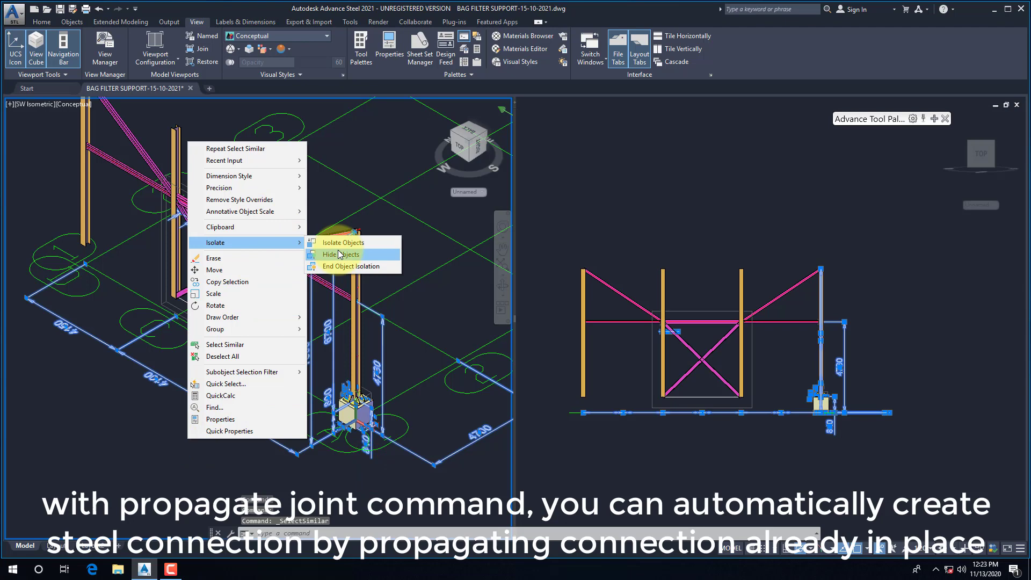
click(339, 254)
scroll(270, 412, down, 2)
scroll(327, 373, up, 2)
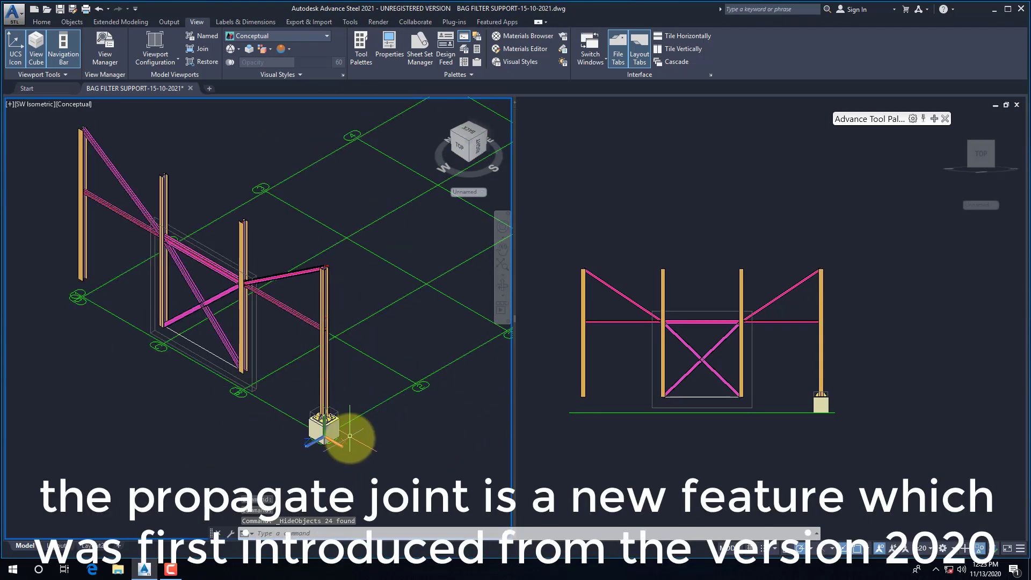
Inspect the base plate at grid A,1, then zoom both viewports around the frame.
click(336, 407)
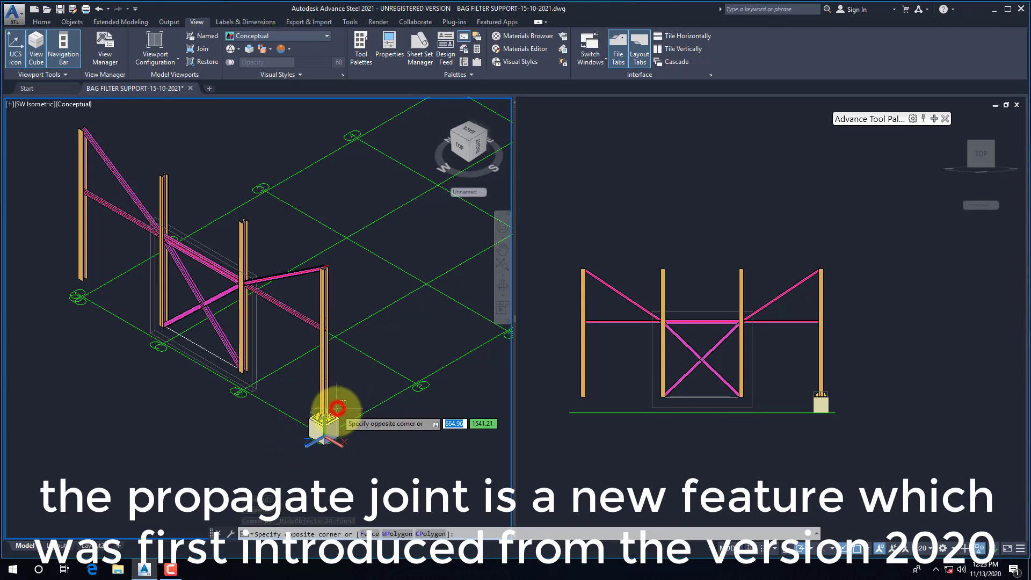
click(334, 409)
right_click(342, 411)
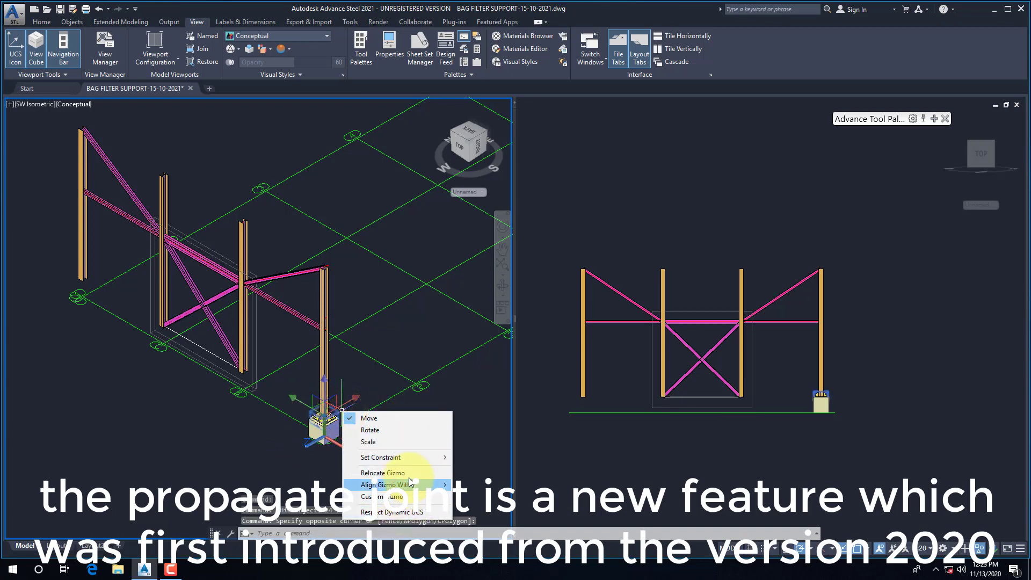
key(Escape)
key(Escape)
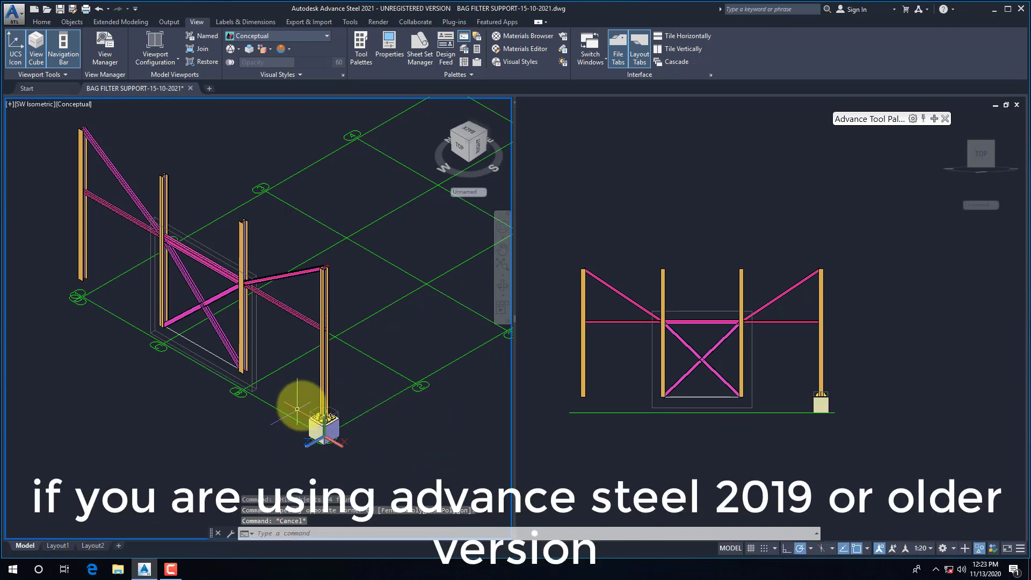
scroll(312, 408, up, 5)
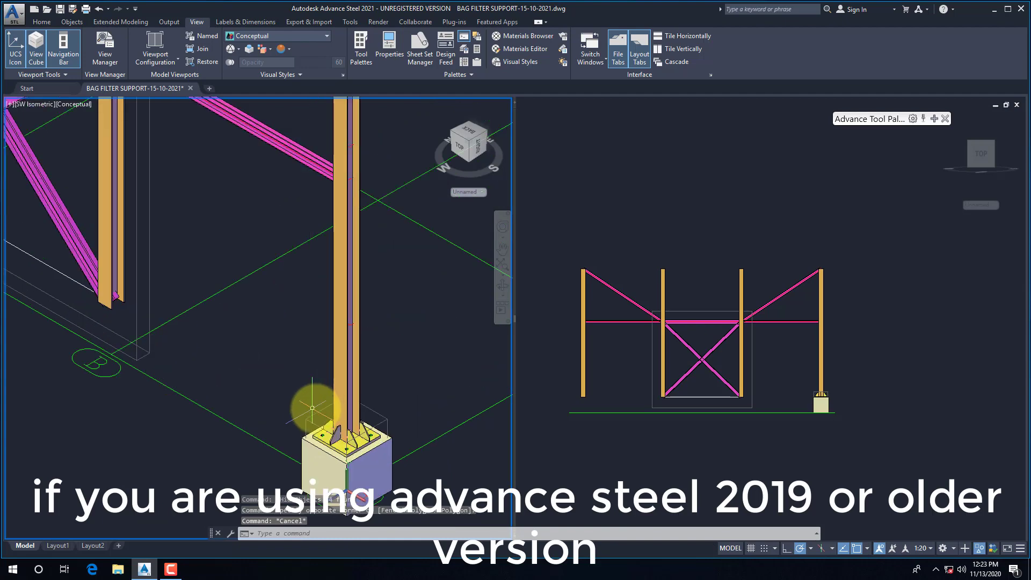
click(771, 446)
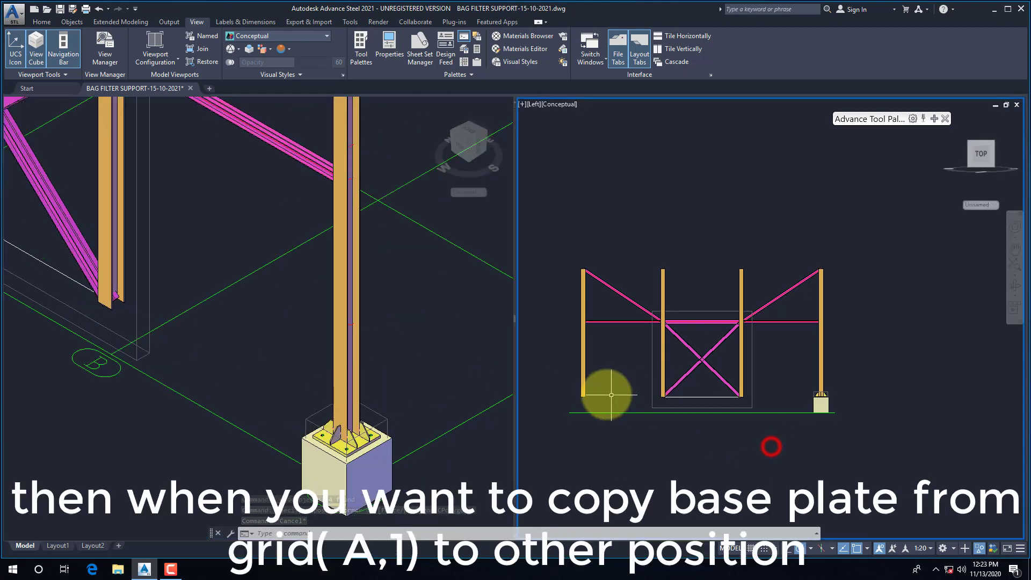
scroll(606, 394, up, 2)
click(400, 375)
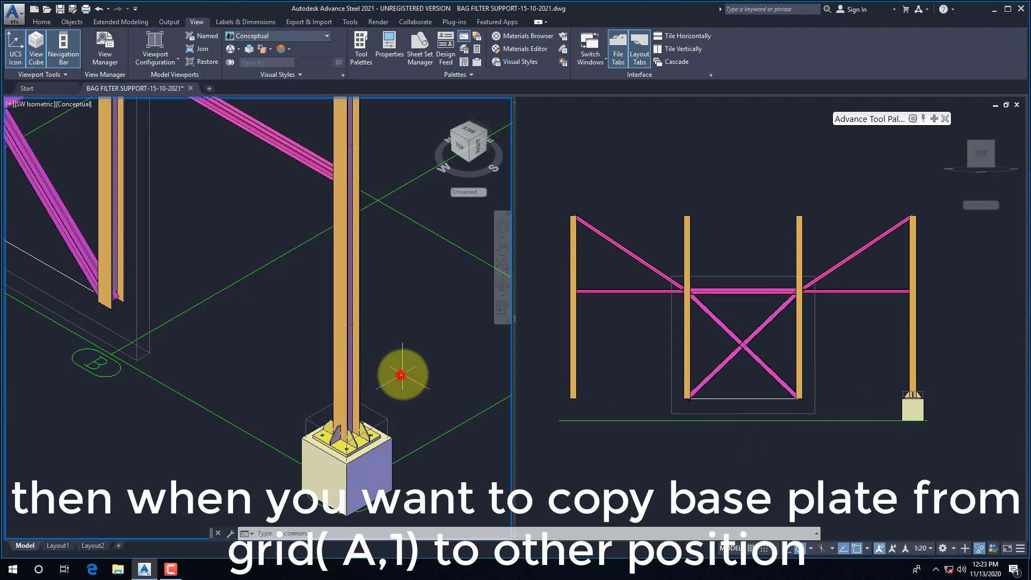
scroll(408, 376, down, 4)
scroll(424, 377, up, 2)
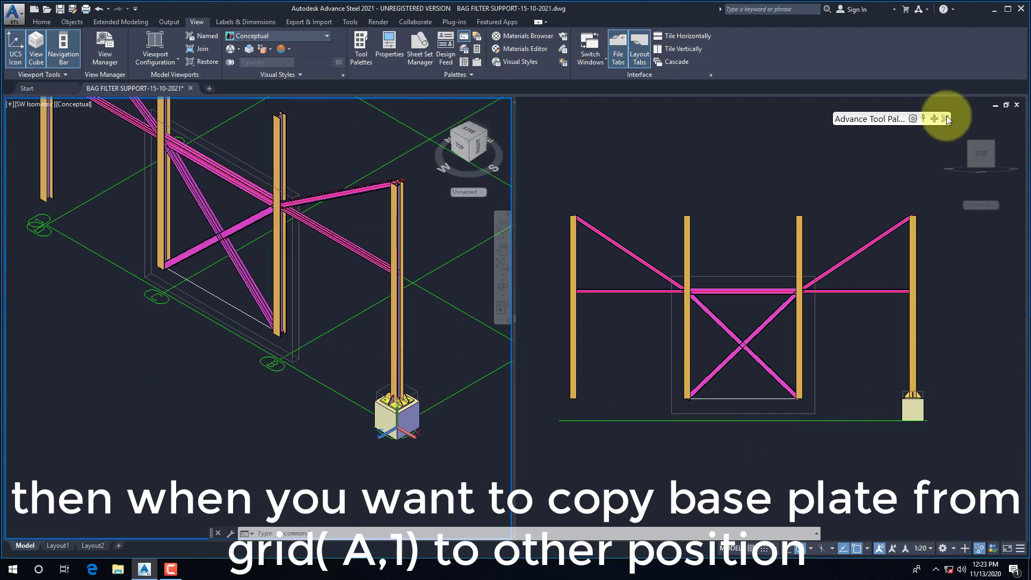
Expand the Advance Tool Palette to its connection tools and move it to the right edge.
drag(865, 119, 753, 123)
click(820, 122)
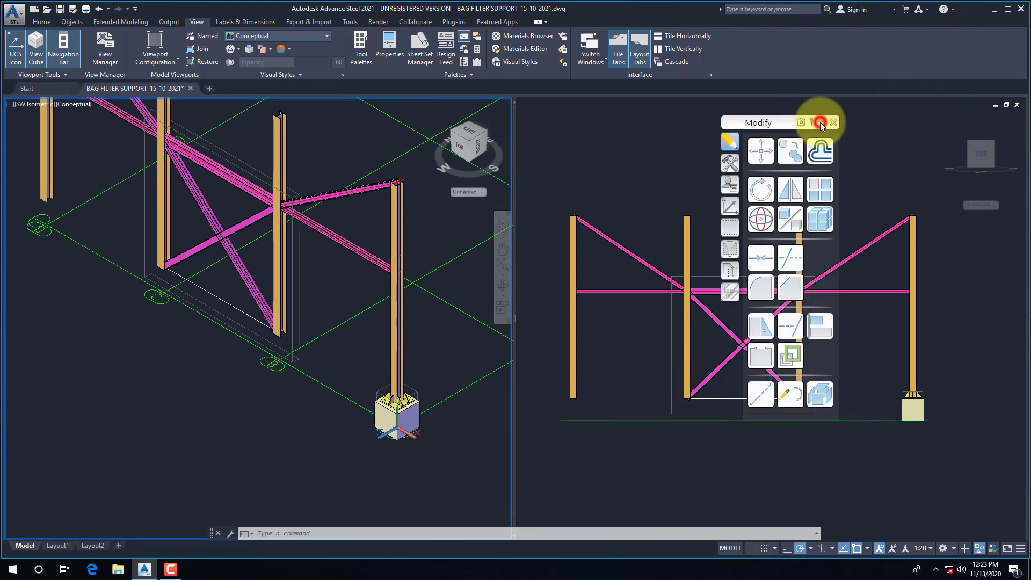
click(731, 162)
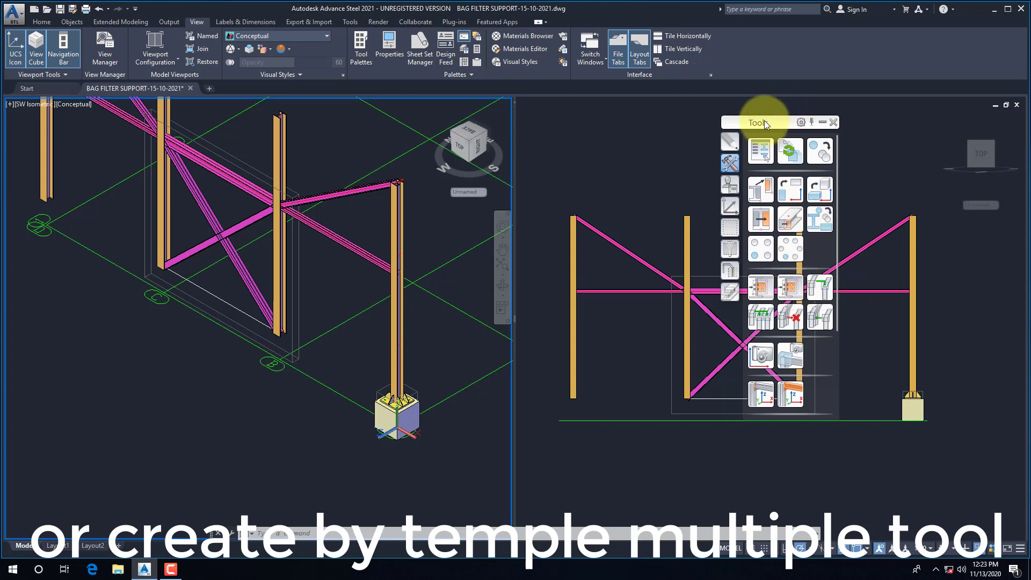
drag(764, 122, 855, 114)
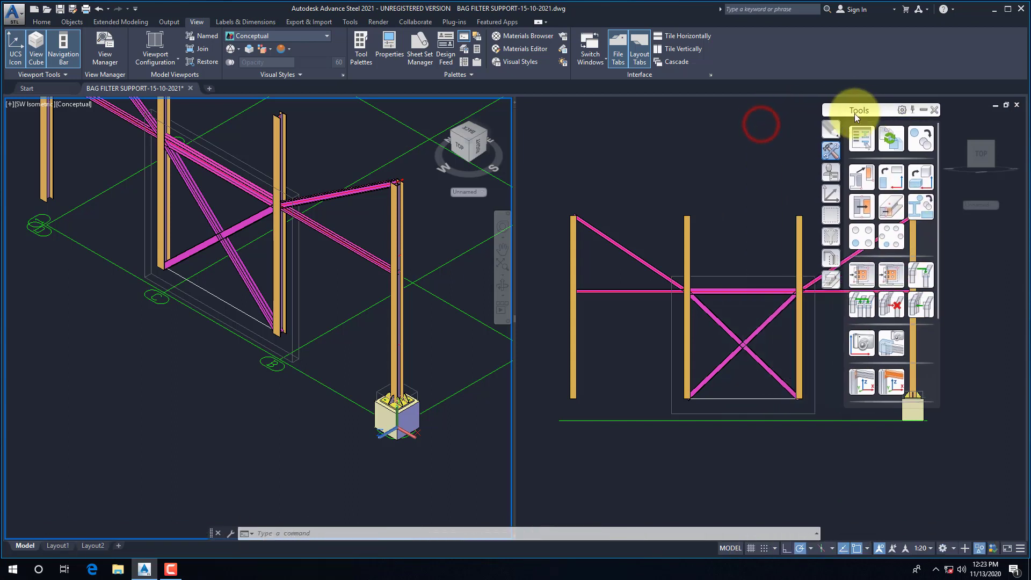
click(285, 415)
scroll(421, 407, up, 3)
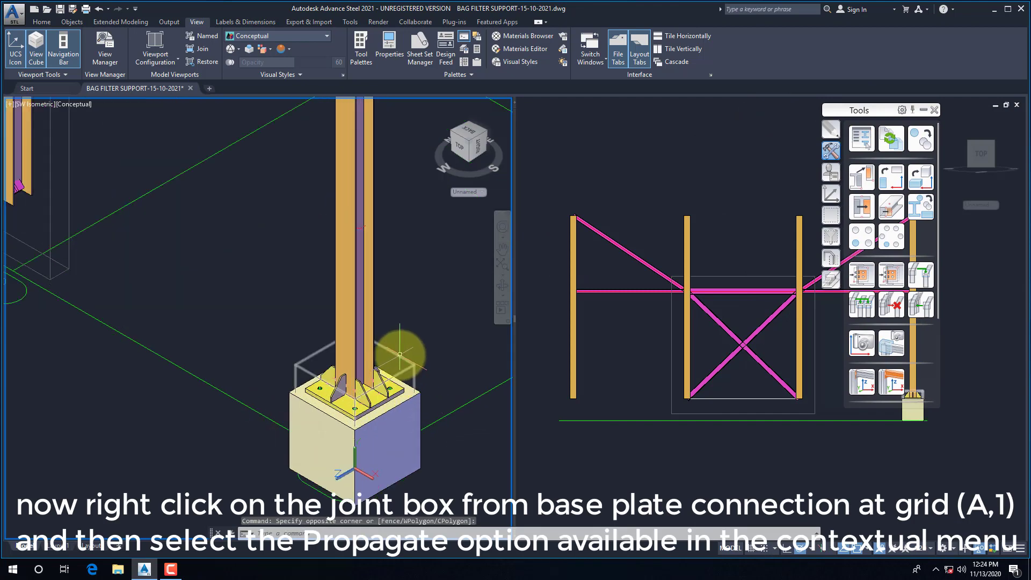
Propagate the gusseted base plate joint from grid A,1 to all similar column bases.
click(399, 354)
right_click(399, 354)
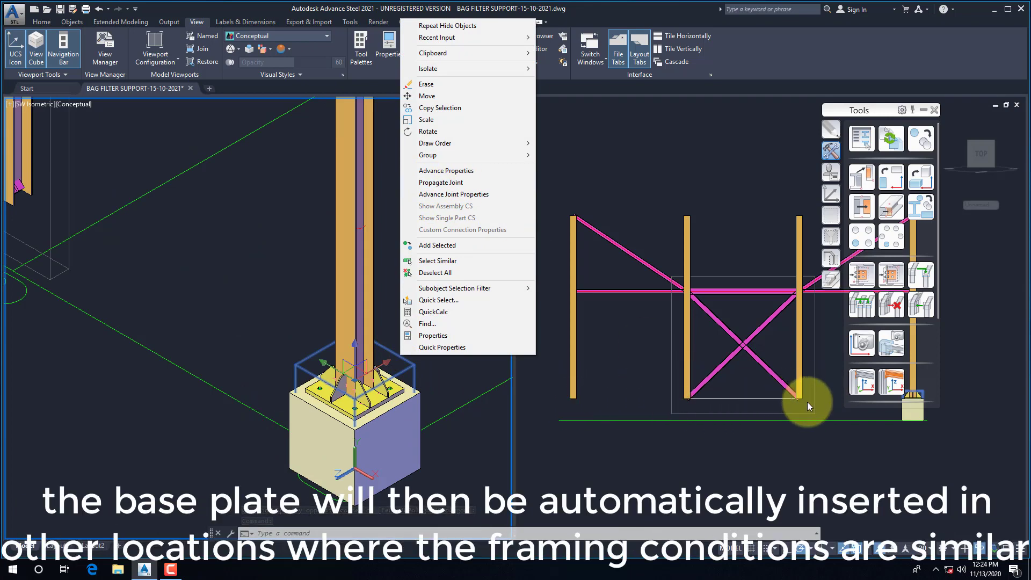
click(448, 184)
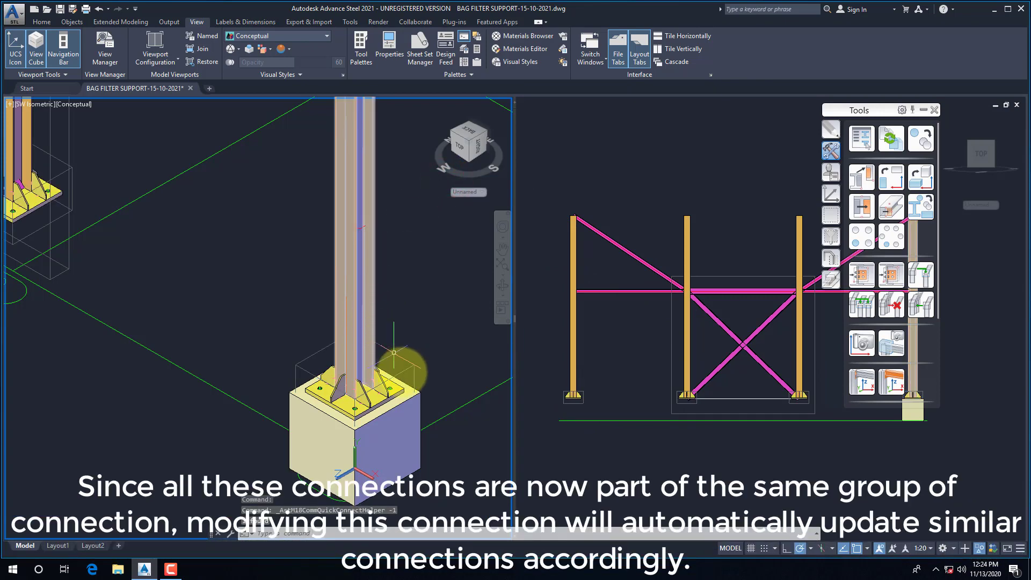
scroll(266, 350, down, 5)
scroll(266, 350, up, 5)
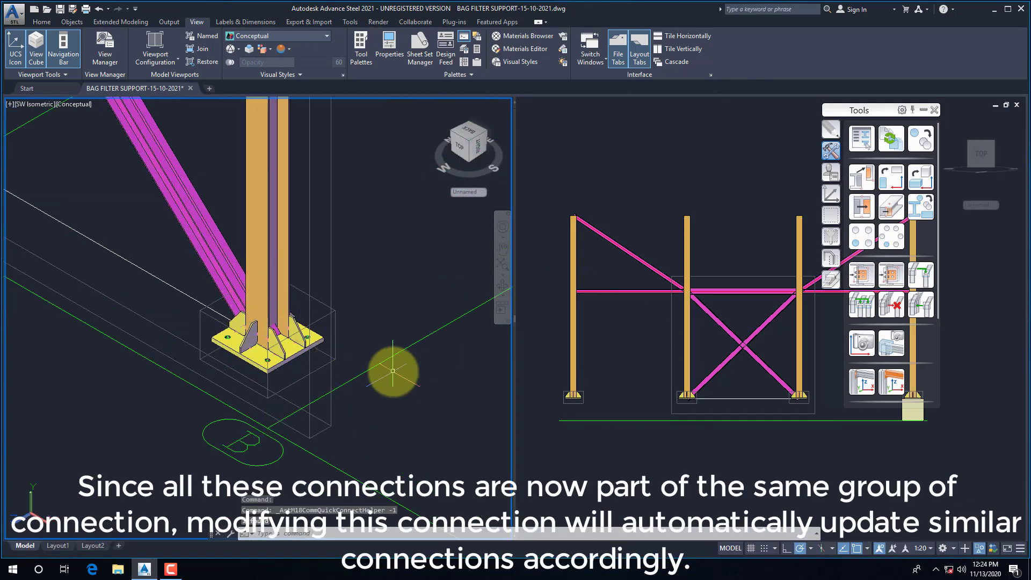
scroll(392, 371, down, 2)
scroll(184, 258, up, 3)
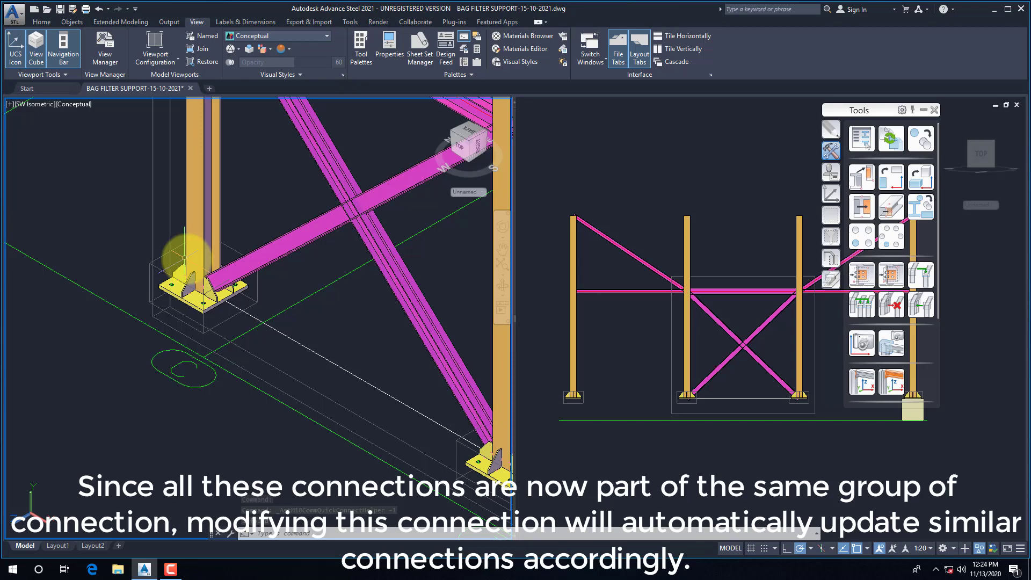
scroll(276, 304, down, 3)
scroll(126, 219, up, 4)
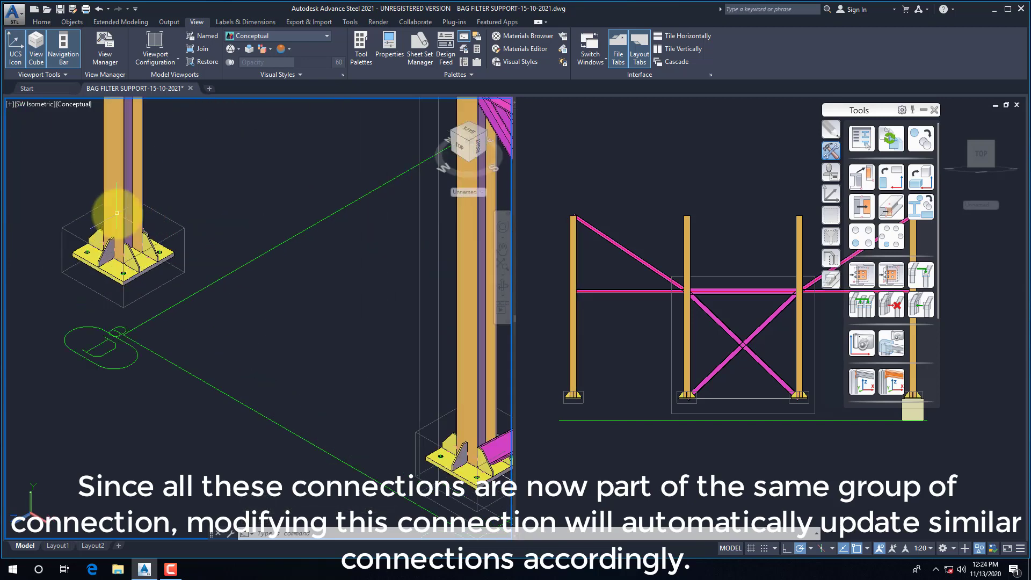
scroll(113, 226, down, 5)
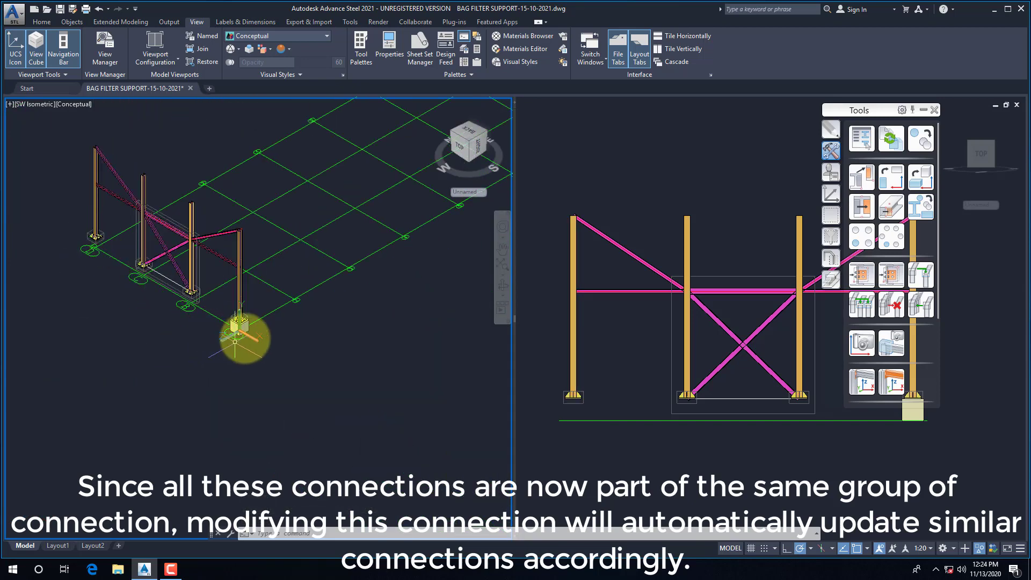
scroll(237, 340, up, 5)
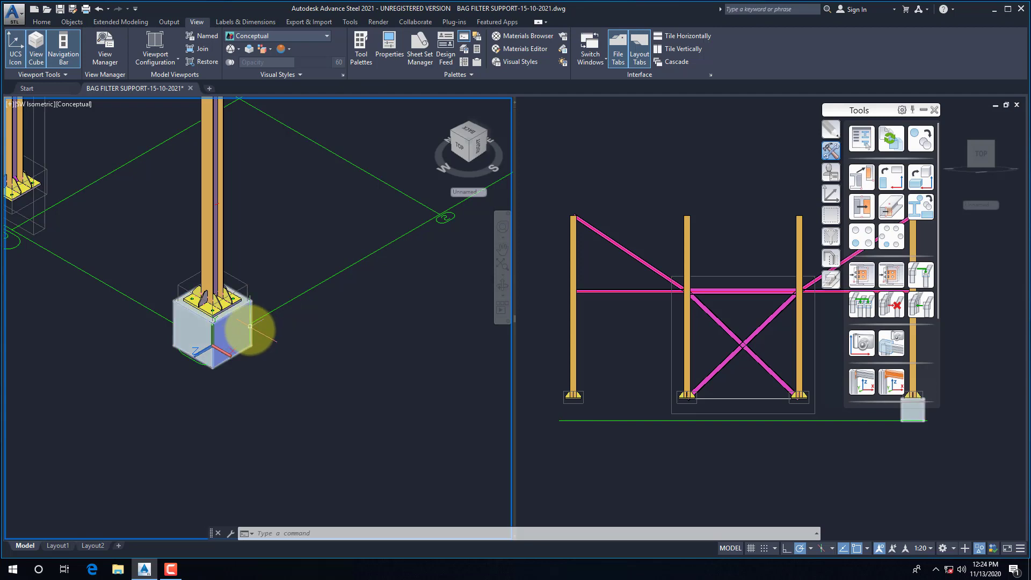
click(249, 326)
right_click(246, 333)
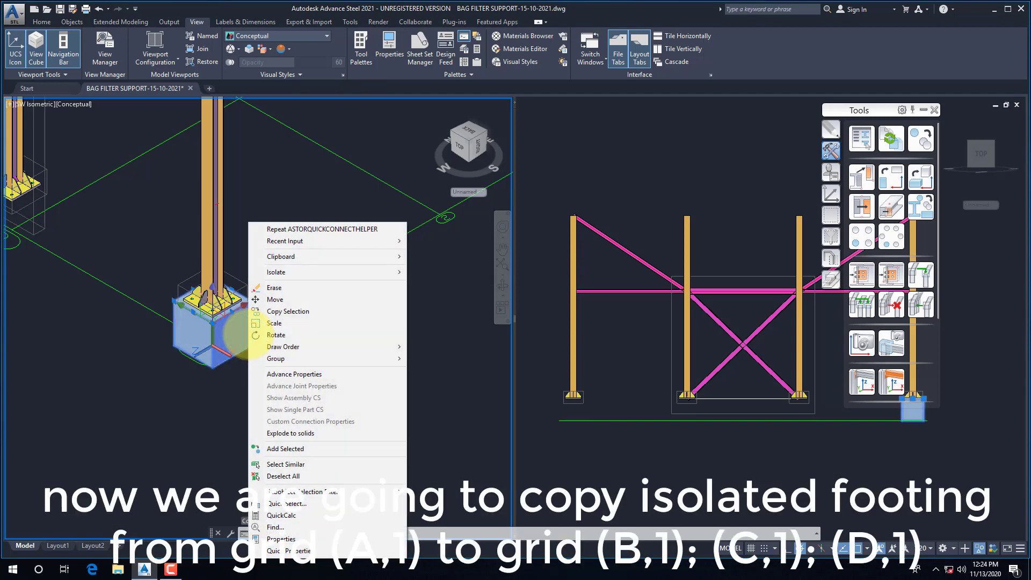
click(240, 336)
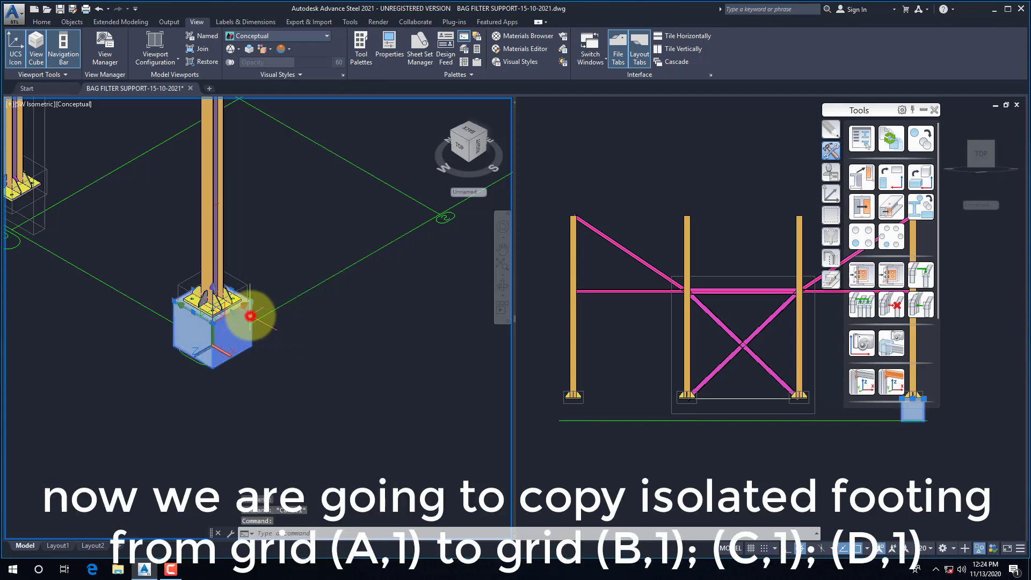
right_click(249, 317)
key(Escape)
key(Escape)
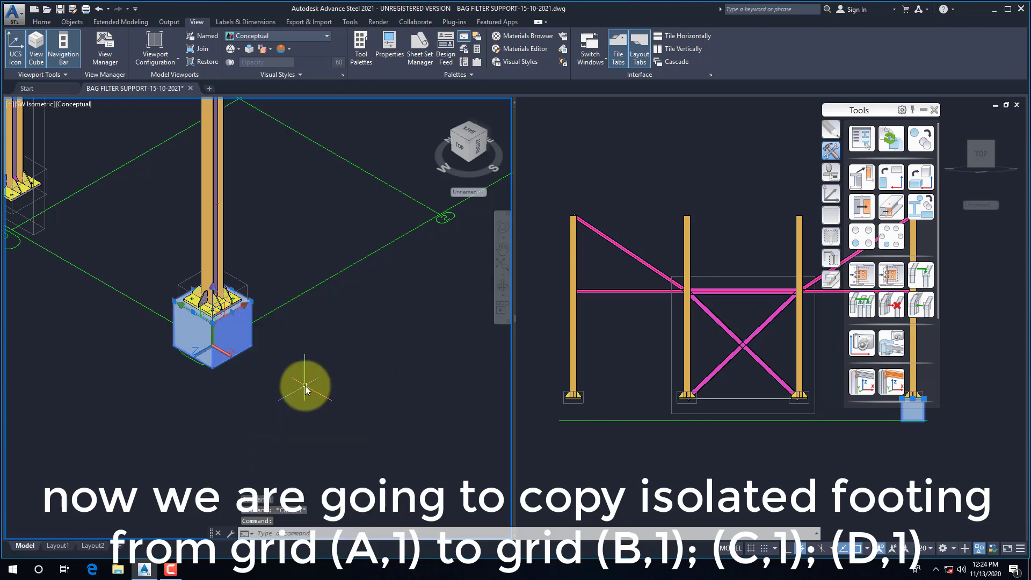
scroll(343, 387, down, 3)
scroll(131, 241, up, 3)
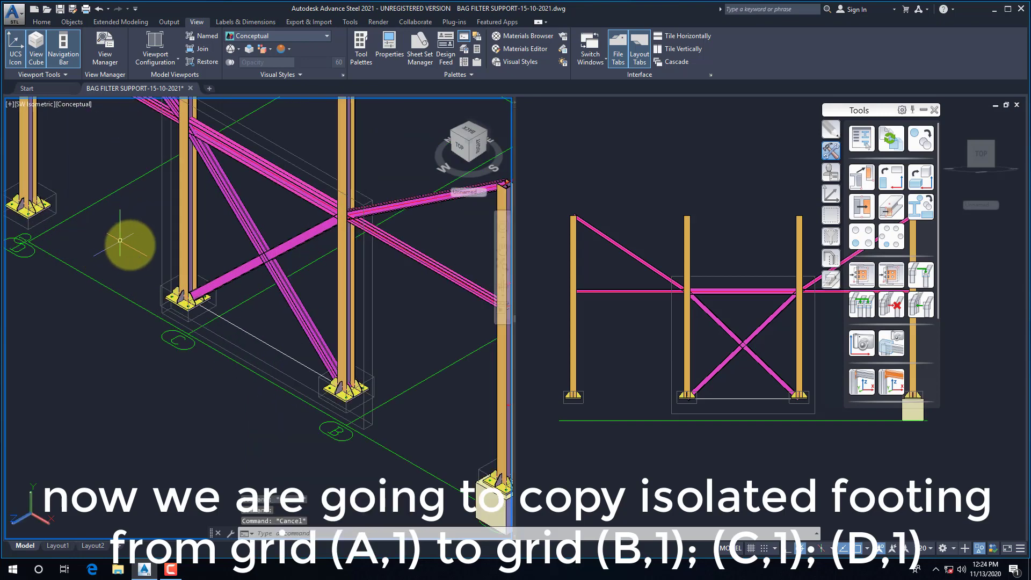
click(681, 429)
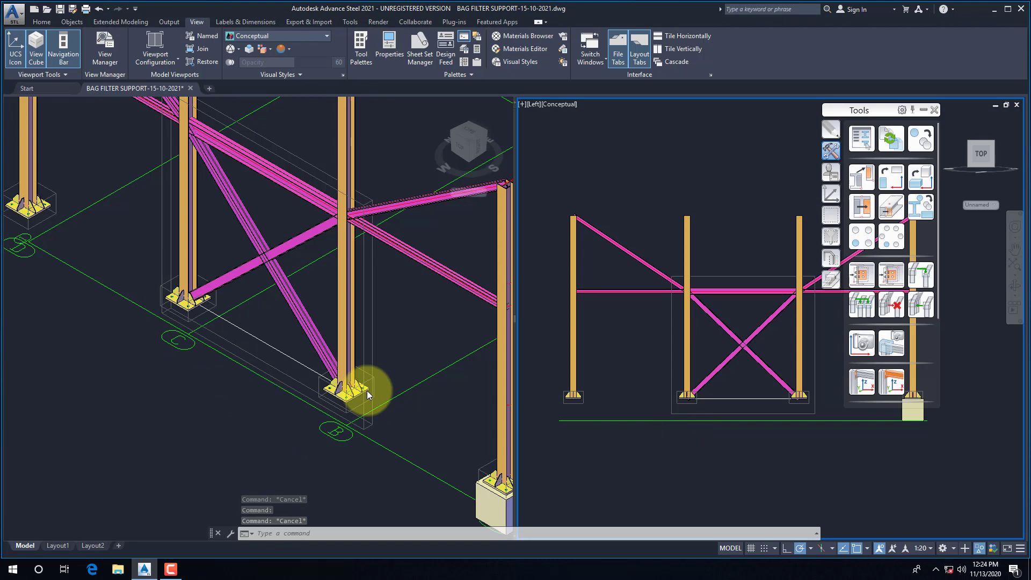
click(276, 429)
scroll(224, 392, down, 2)
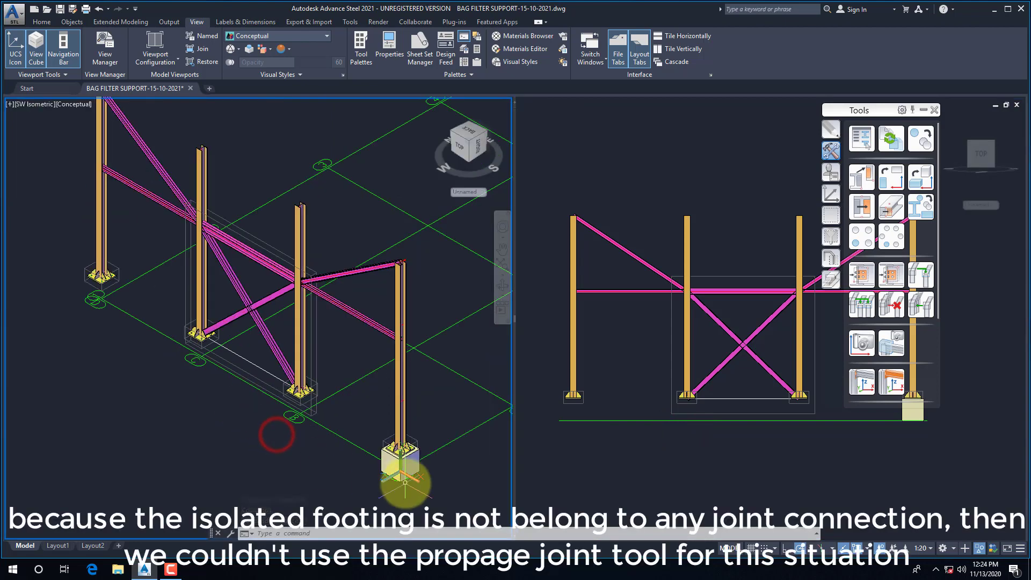
click(810, 454)
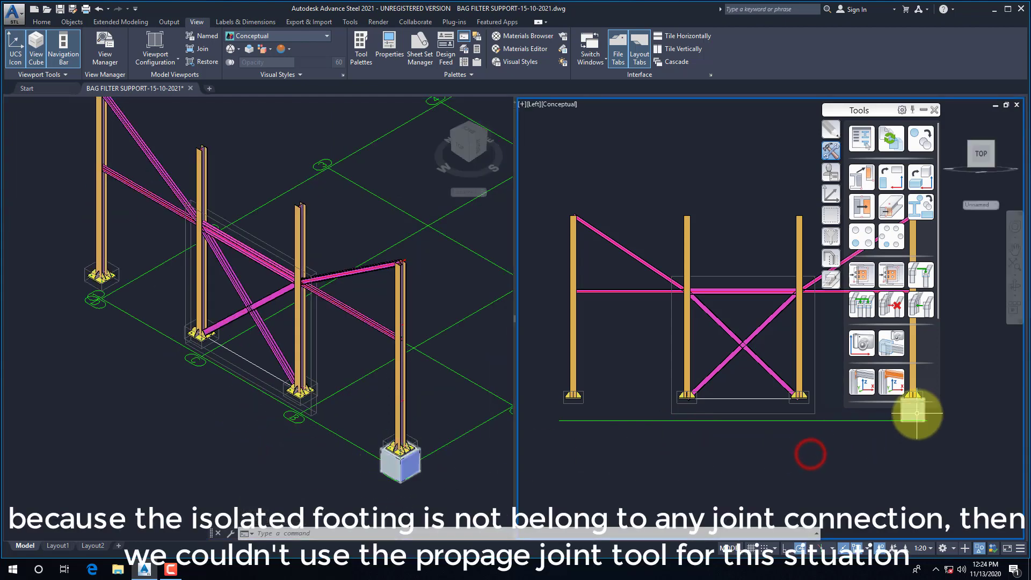
click(915, 412)
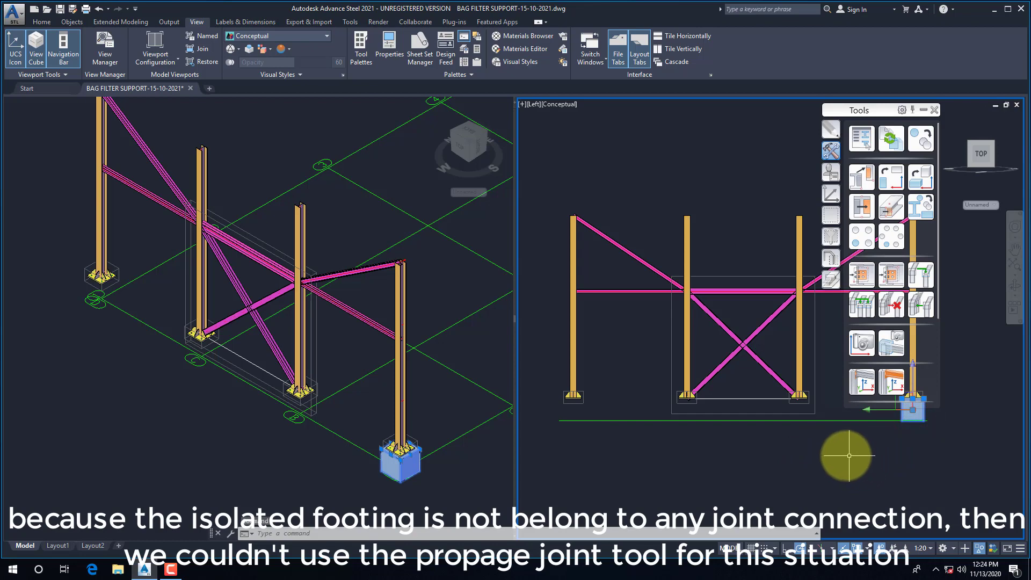
key(Escape)
key(Escape)
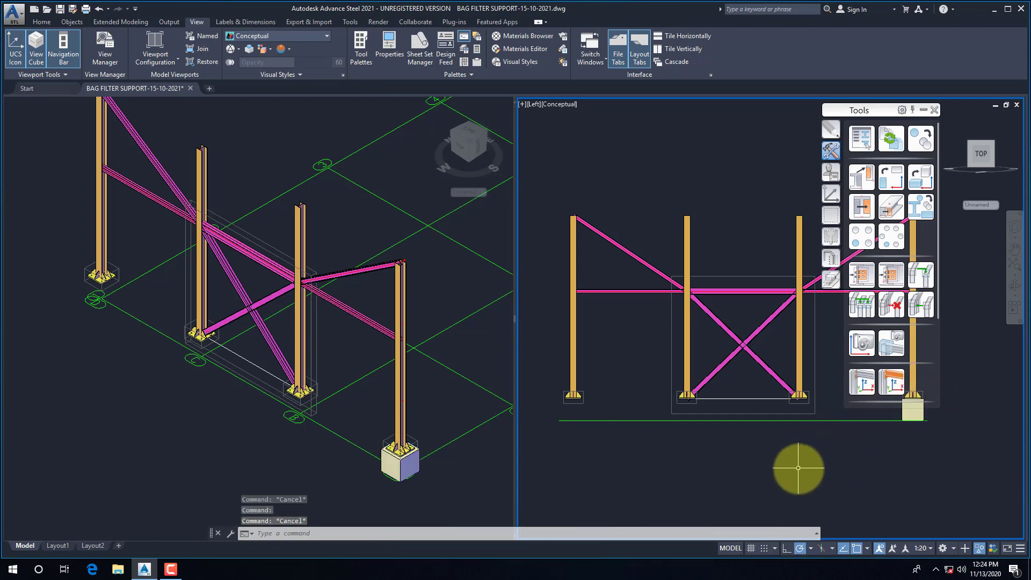
click(233, 452)
right_click(164, 398)
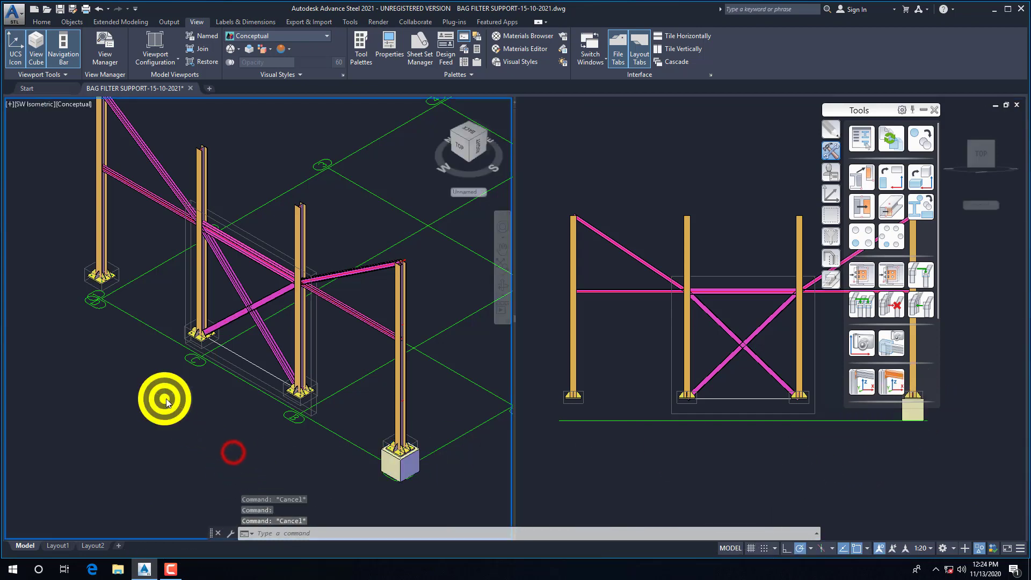
End object isolation so the hidden dimensions and objects reappear.
mouse_move(278, 248)
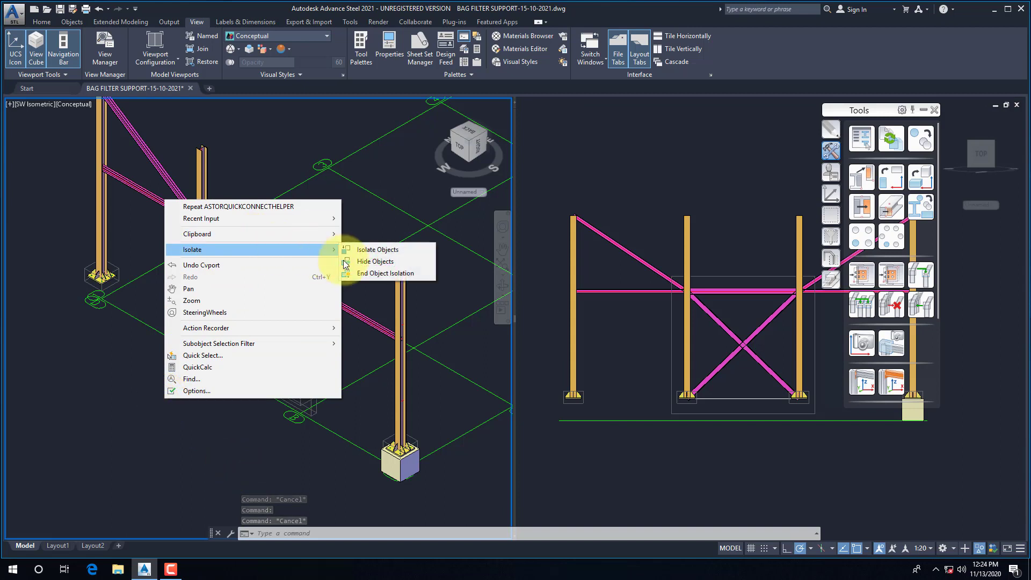
click(376, 275)
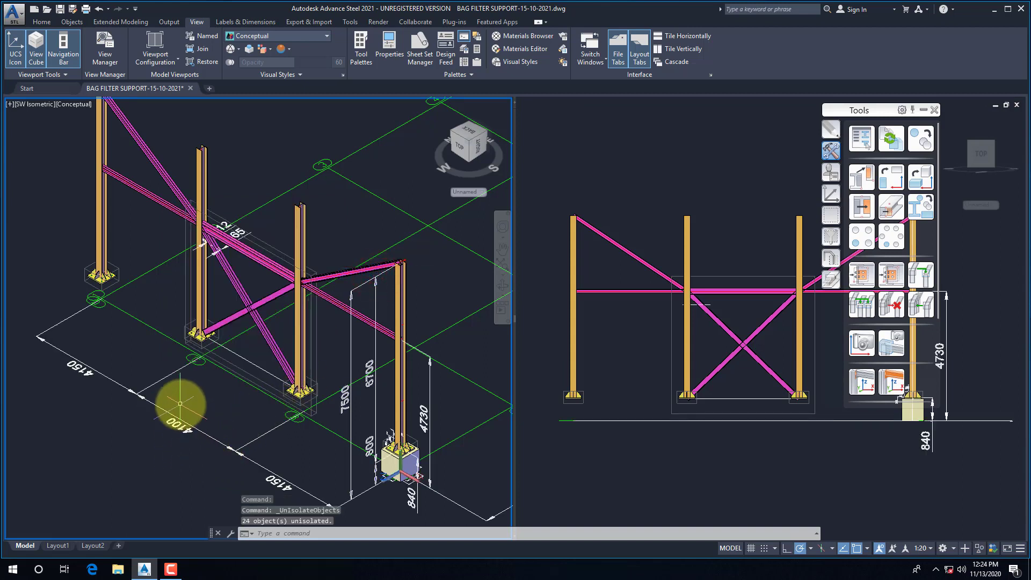
click(709, 469)
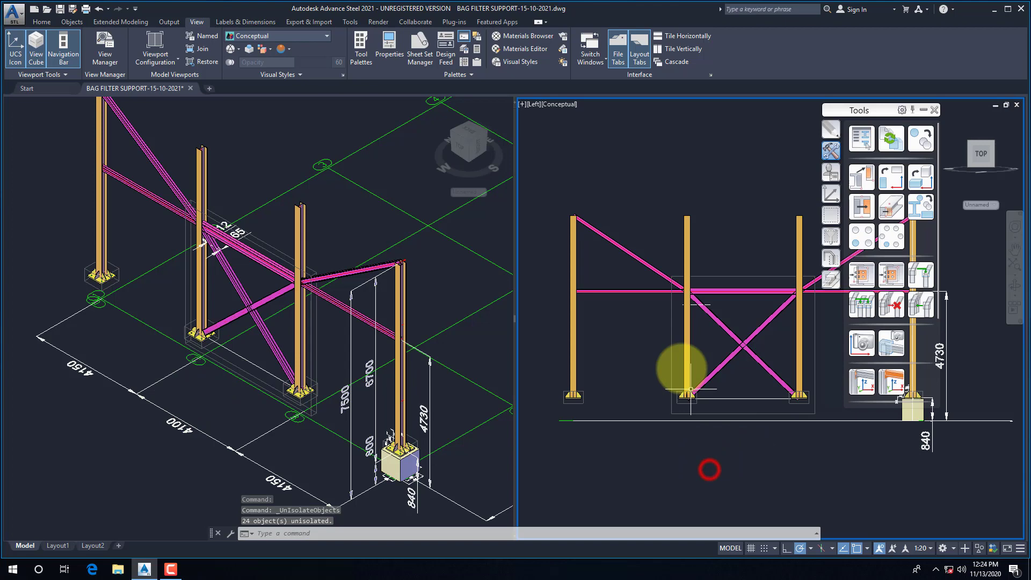
click(619, 324)
Switch the right viewport to a Top plan of the grid and pan it into view.
click(530, 106)
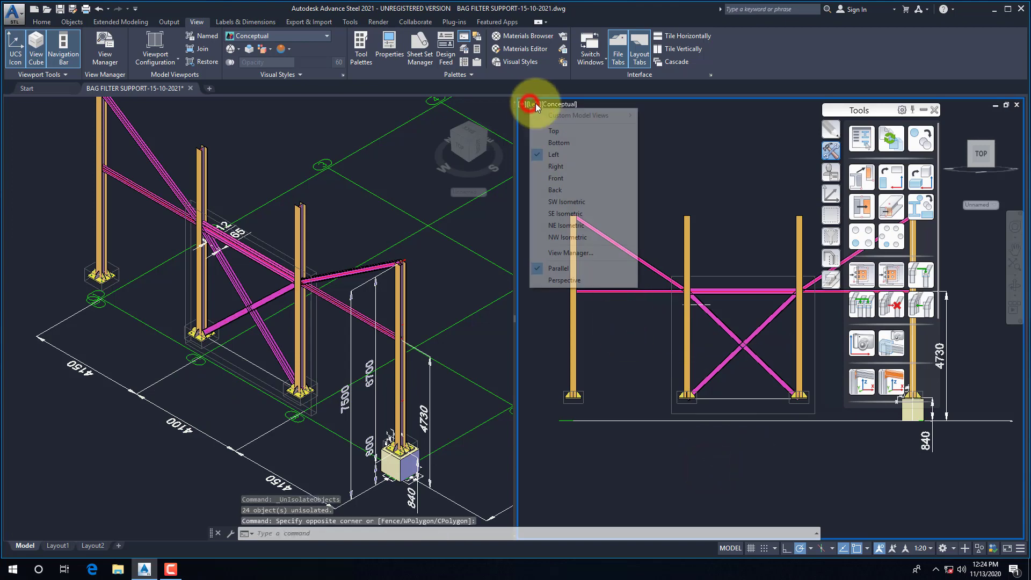
click(556, 131)
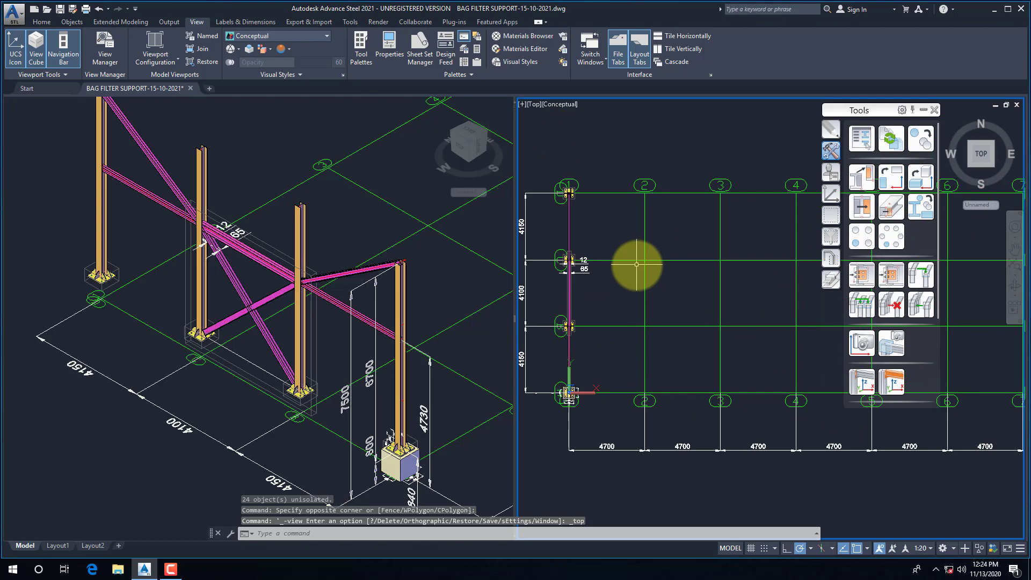
scroll(637, 271, up, 1)
middle_drag(638, 271, 671, 313)
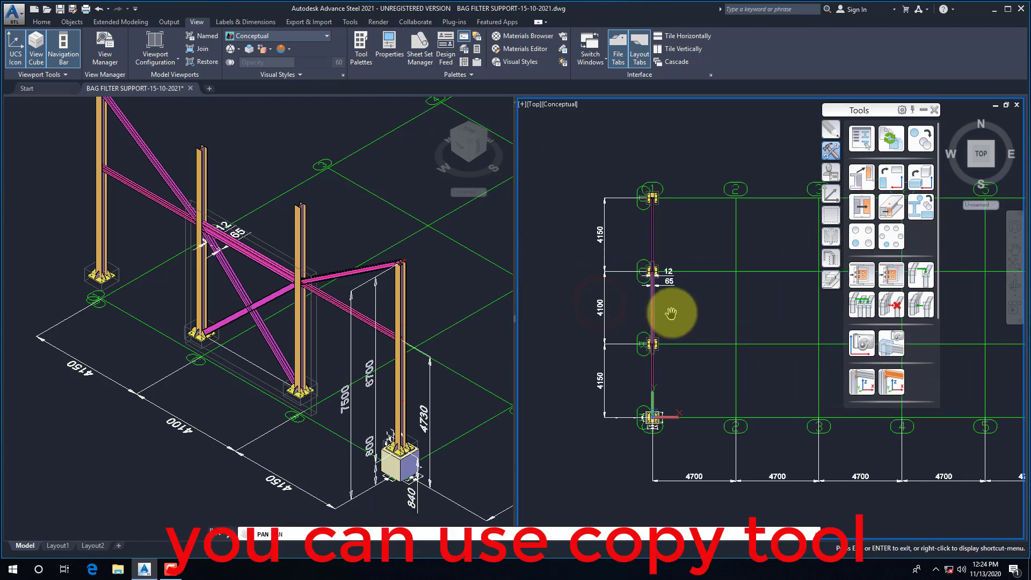
right_click(671, 313)
key(Escape)
click(314, 462)
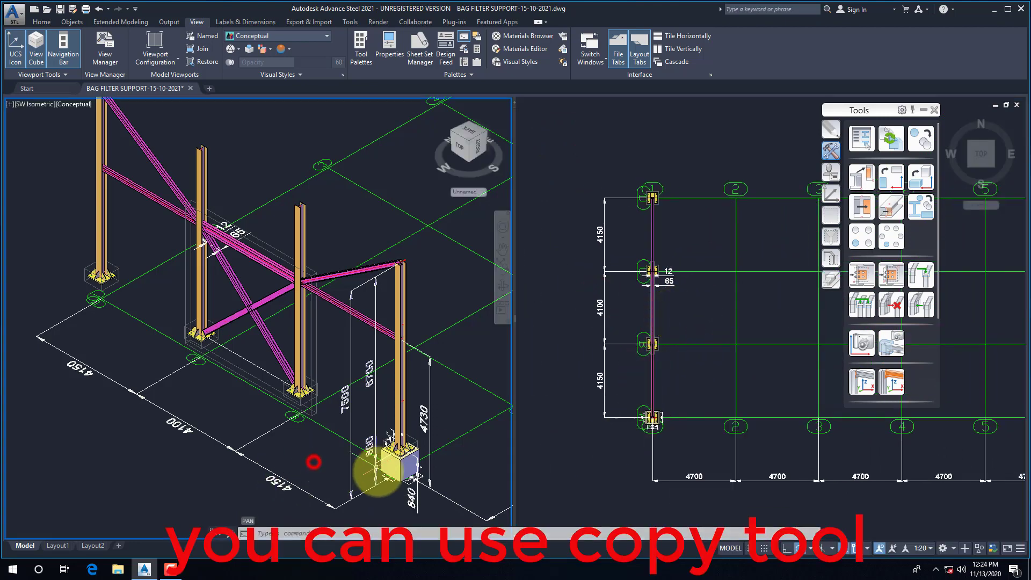
click(390, 465)
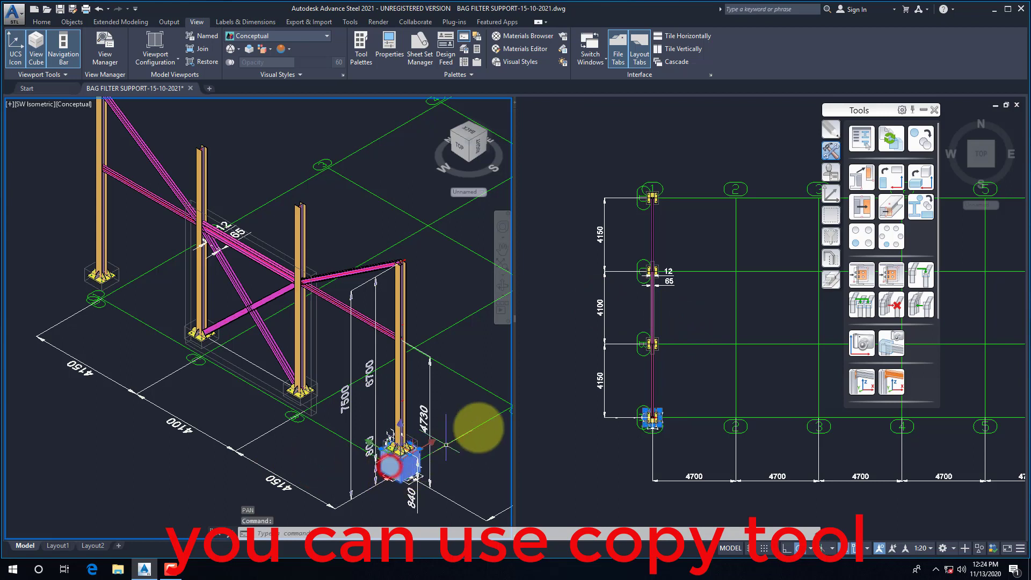
Start a plain Copy of the footing, cancel it, and return the palette to the steel tools.
click(832, 132)
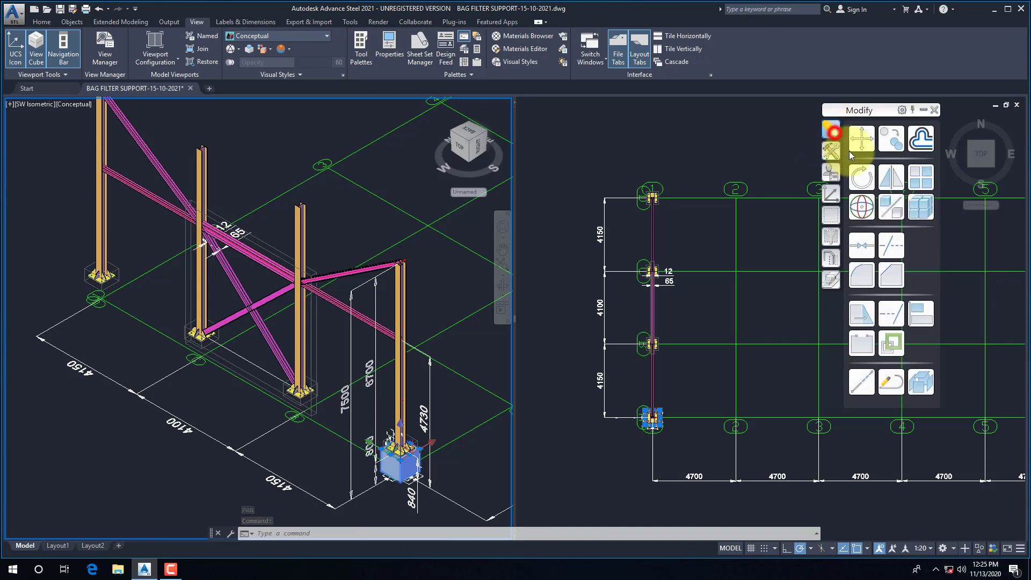
click(890, 140)
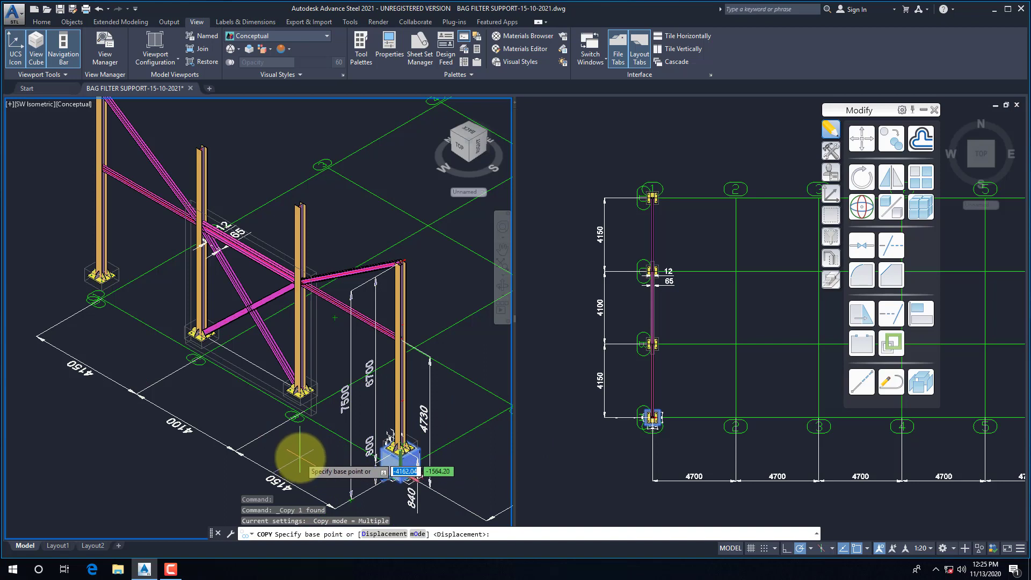
key(Escape)
click(830, 150)
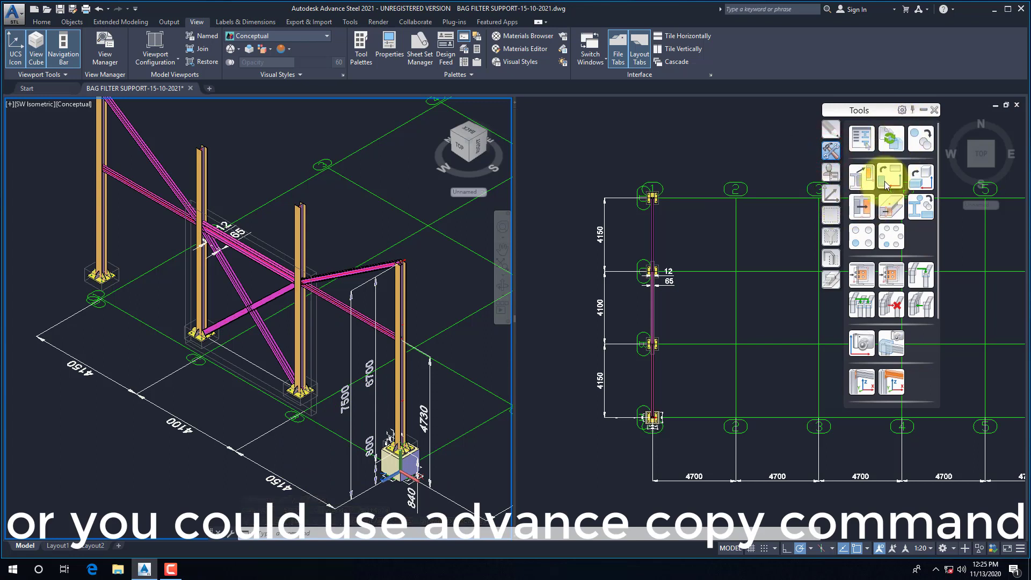
In Advanced copy, select the isolated footing at grid A,1 as the object to copy.
click(919, 141)
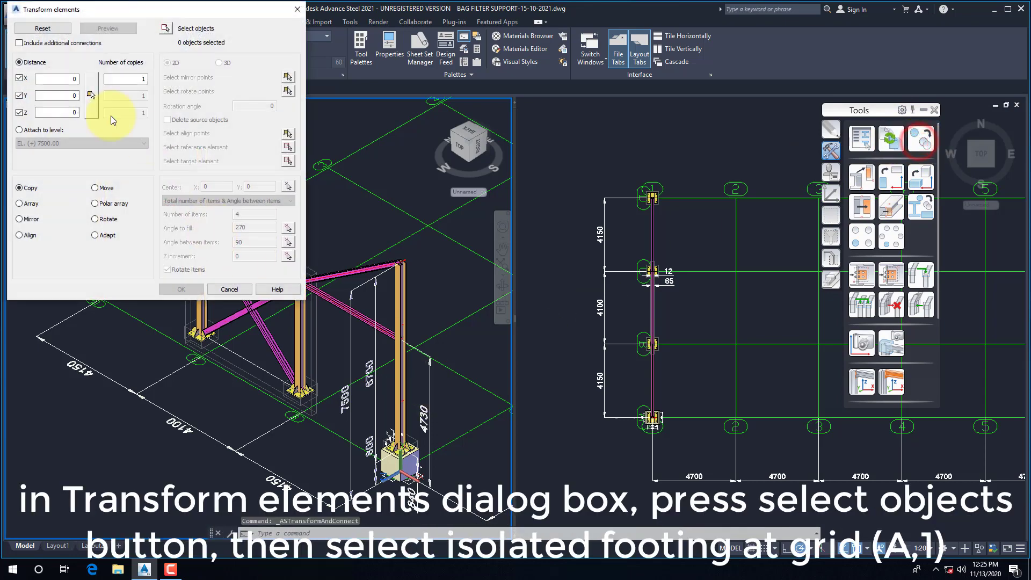
drag(104, 10, 155, 22)
click(217, 41)
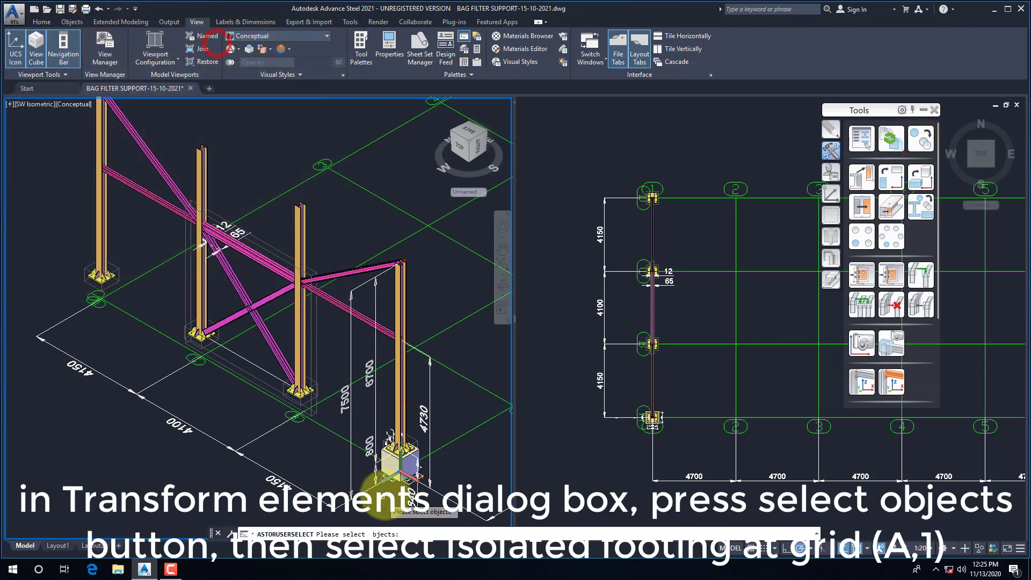
click(388, 463)
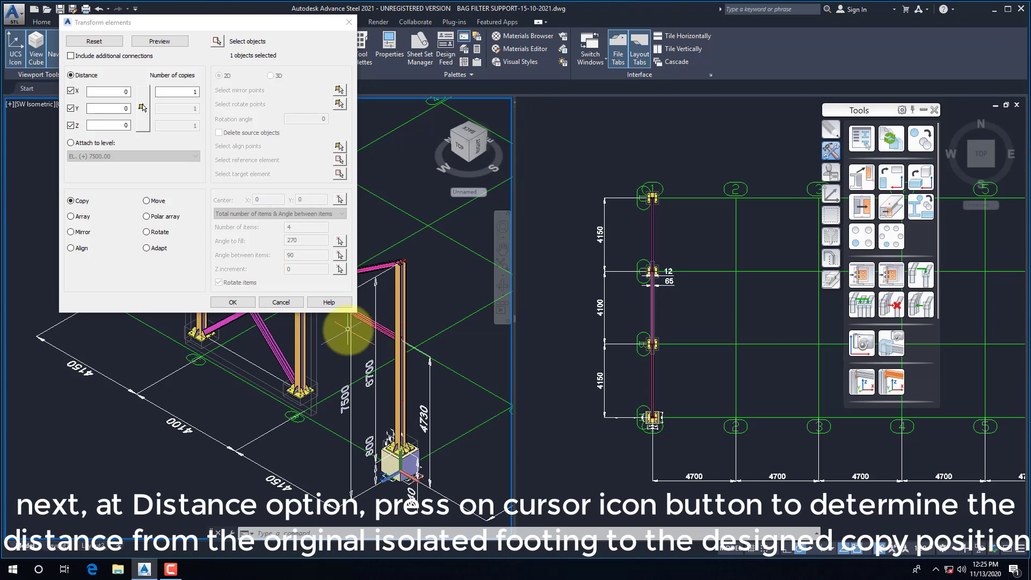
Measure the copy distance from grid A (Nearest) to grid B (Perpendicular), X = -4150, and confirm.
click(143, 108)
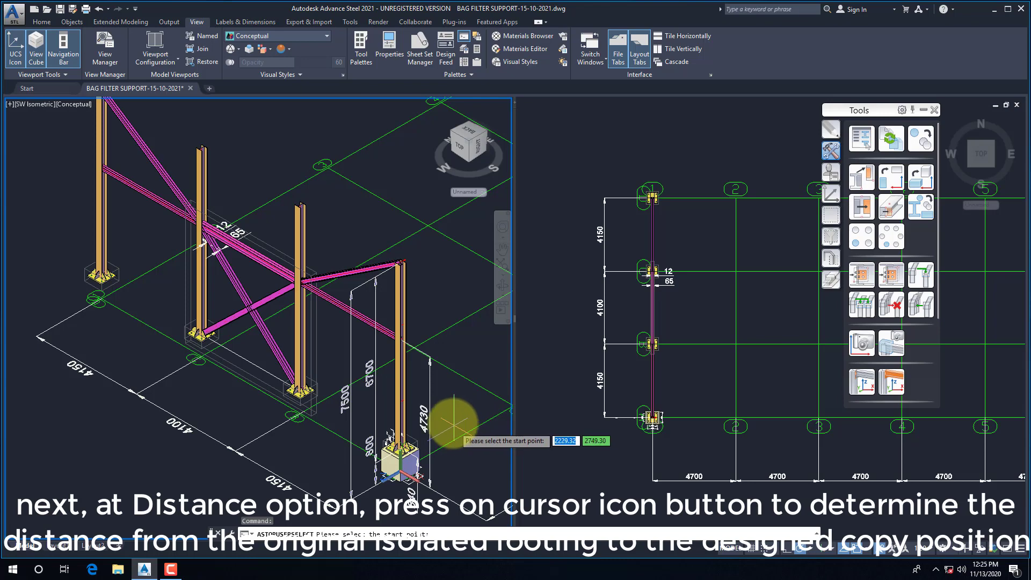
click(697, 396)
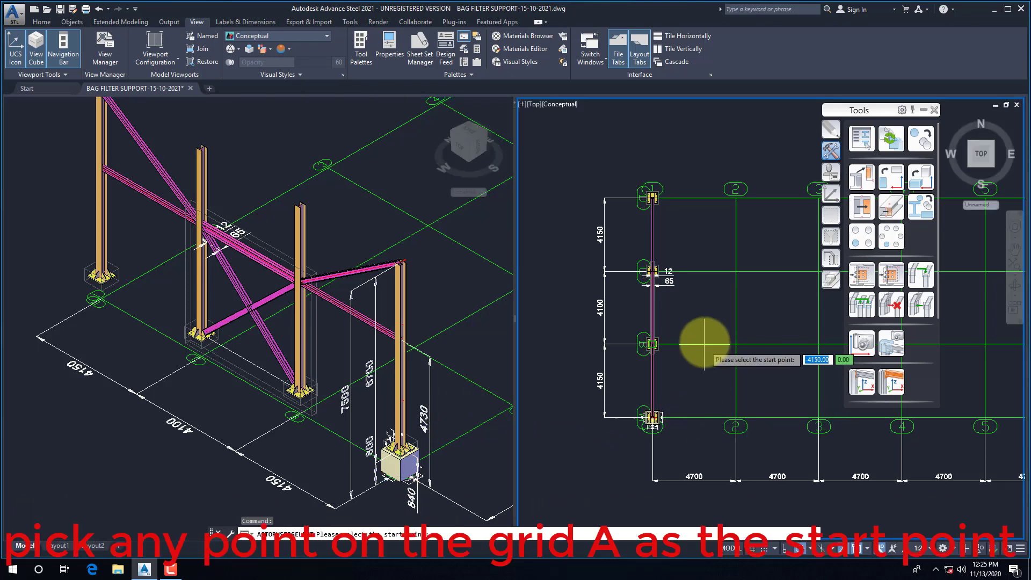
shift+right_click(691, 310)
click(717, 240)
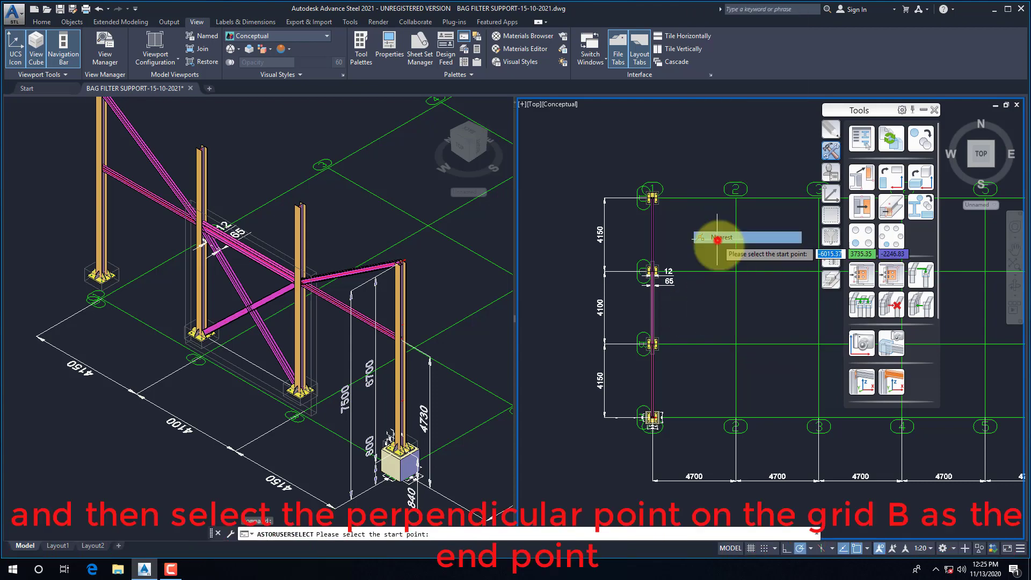
click(701, 422)
shift+right_click(702, 328)
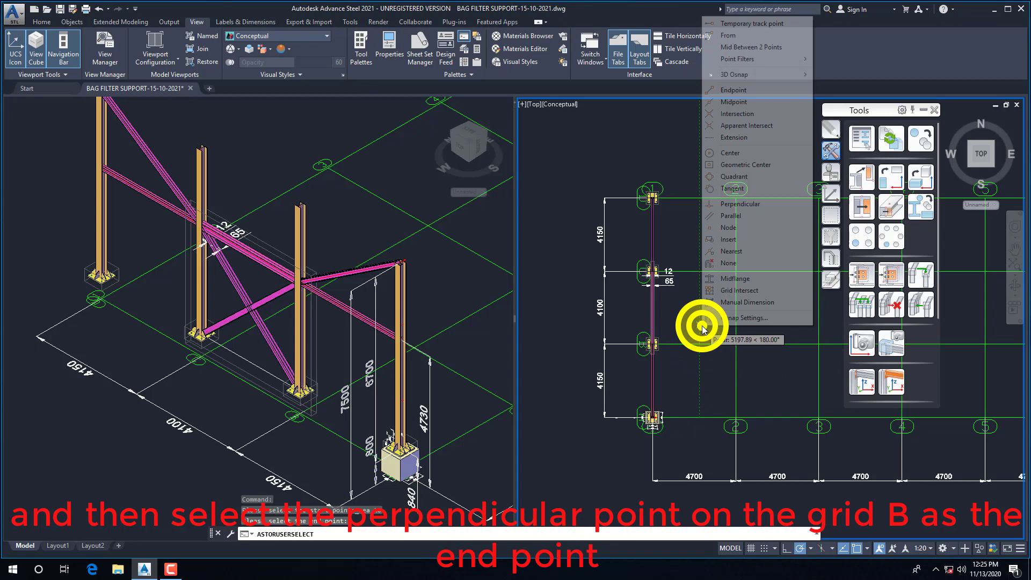
click(732, 204)
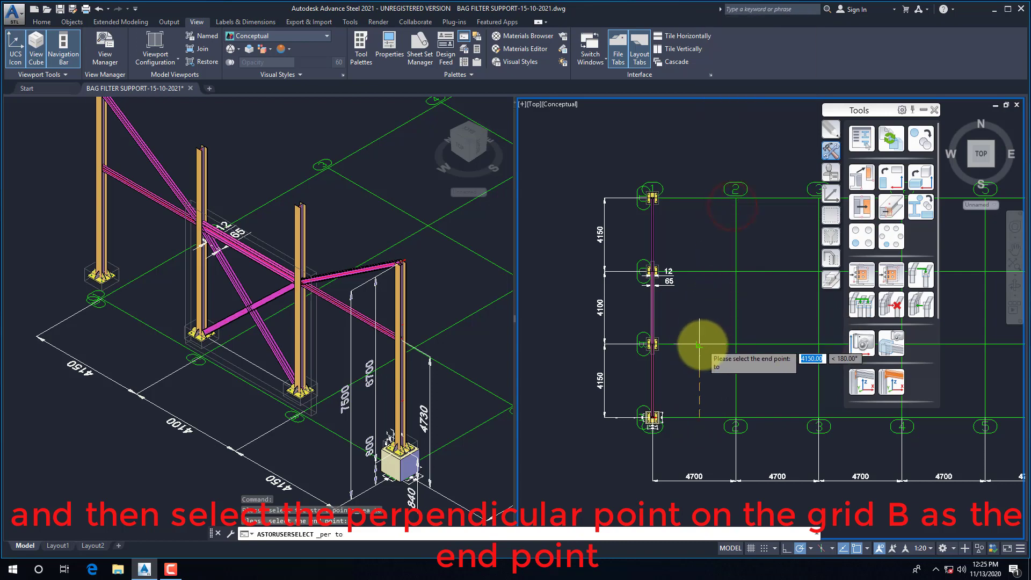
click(699, 344)
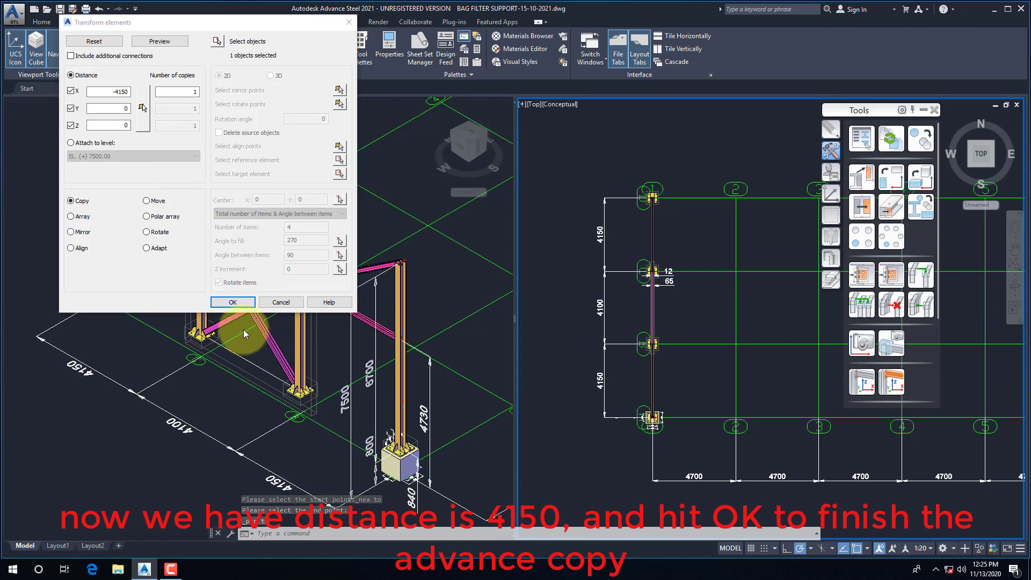
click(232, 302)
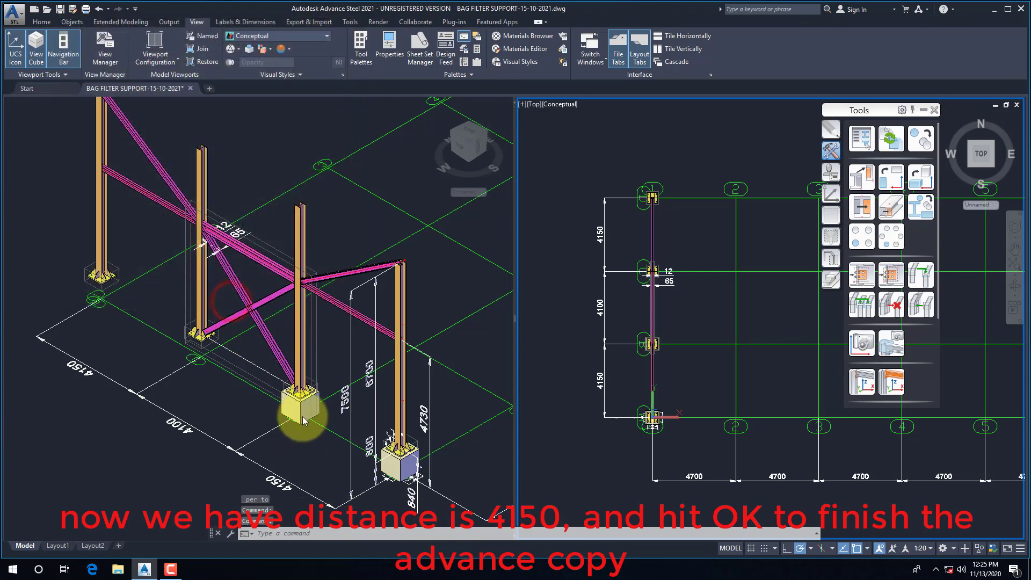
click(224, 403)
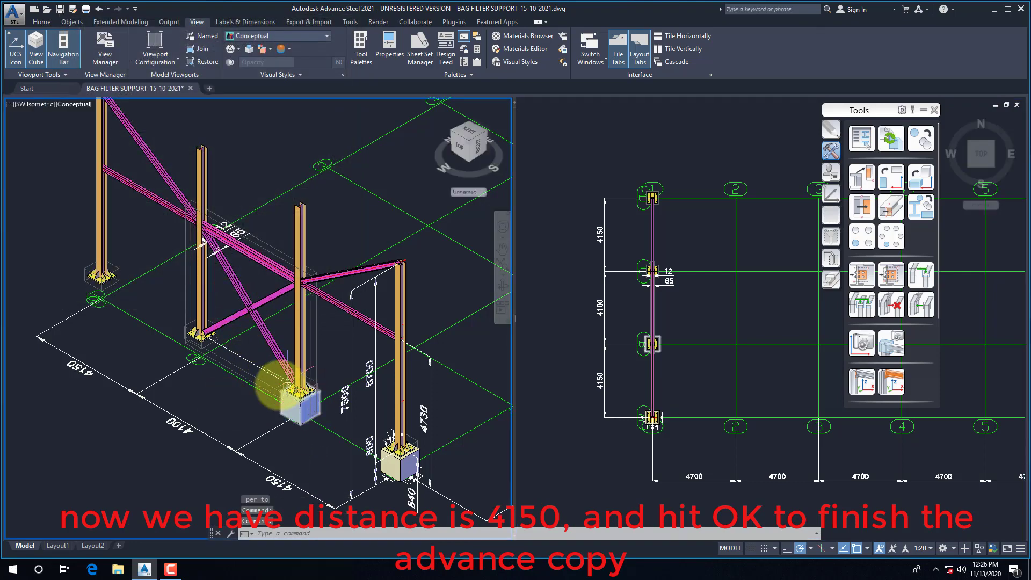
Advanced-copy the newest footing one more bay along the grid line with an edited X distance.
key(Return)
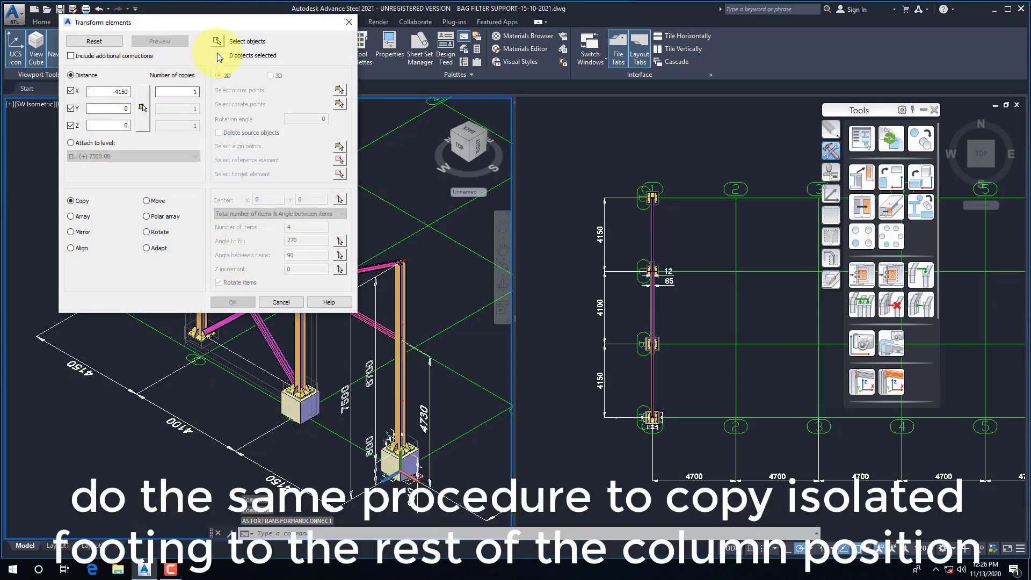
click(217, 41)
click(285, 409)
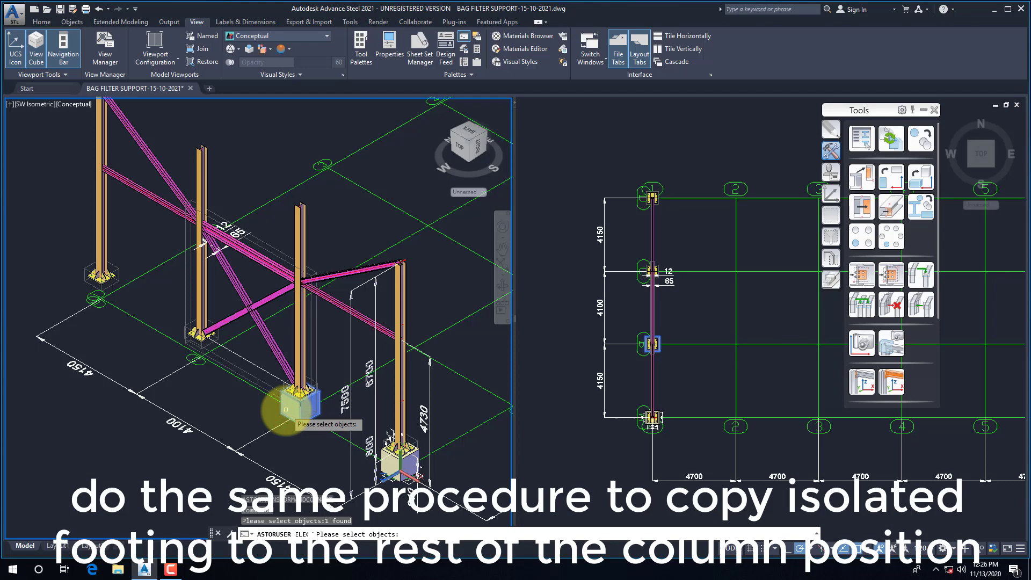
key(Return)
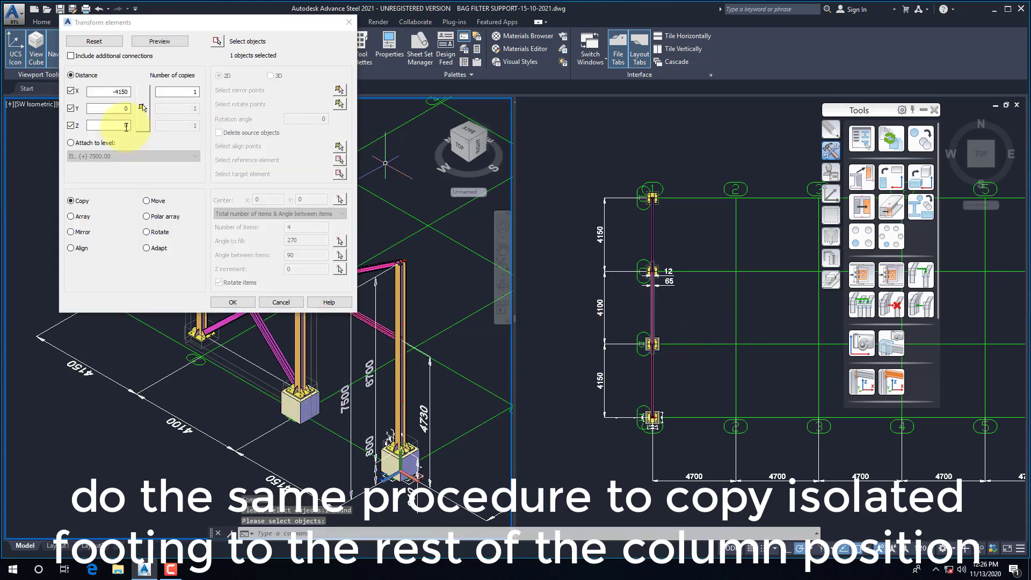
click(119, 92)
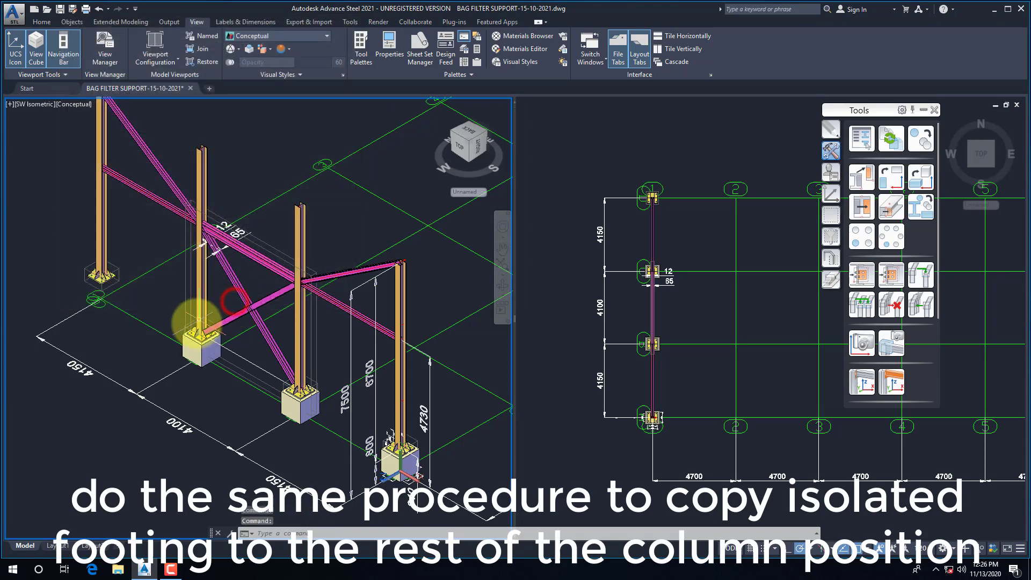
Advanced-copy the latest footing to the final column base after retyping the X distance's last digits.
key(Return)
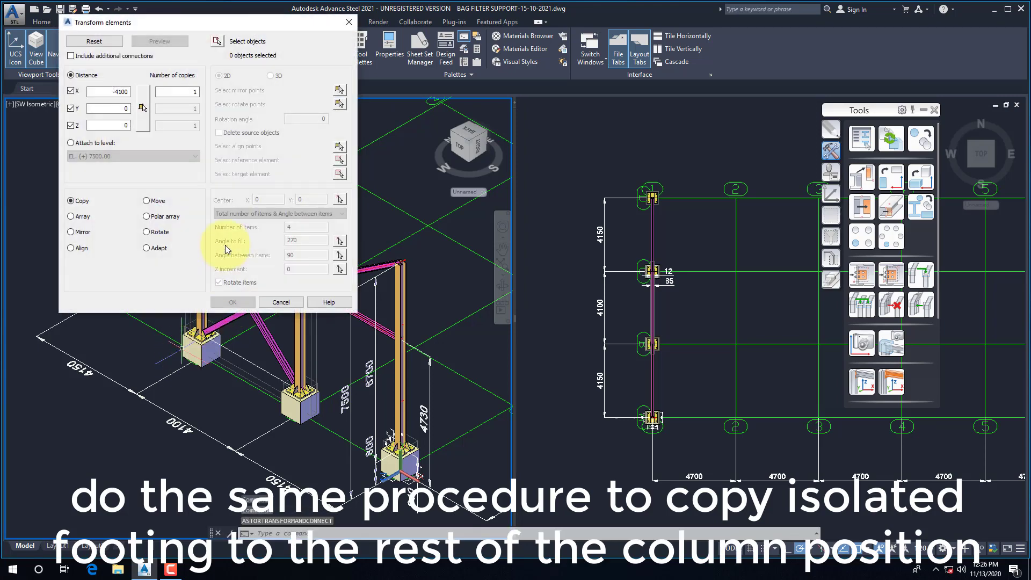
click(218, 42)
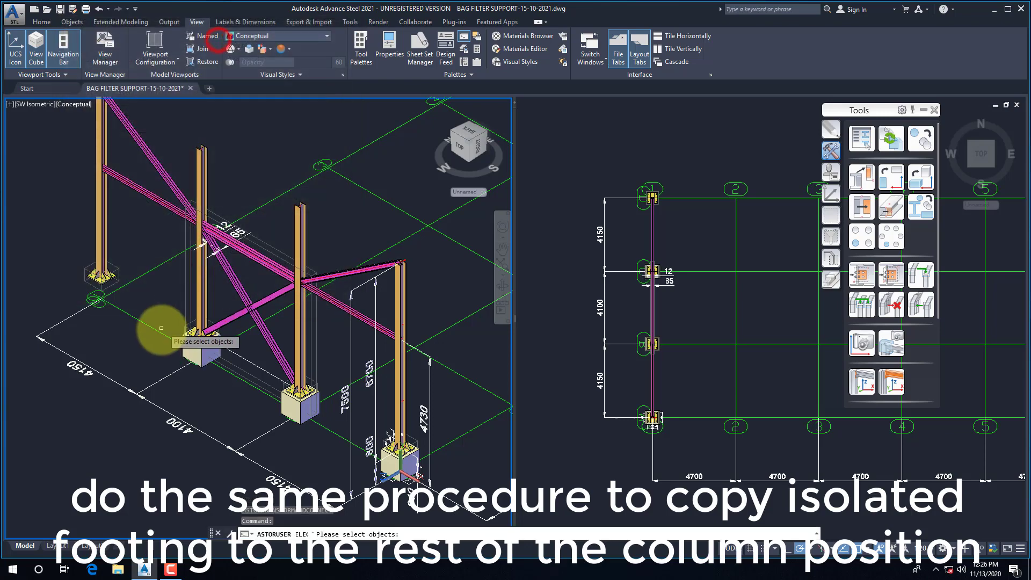
click(184, 350)
right_click(185, 356)
click(112, 92)
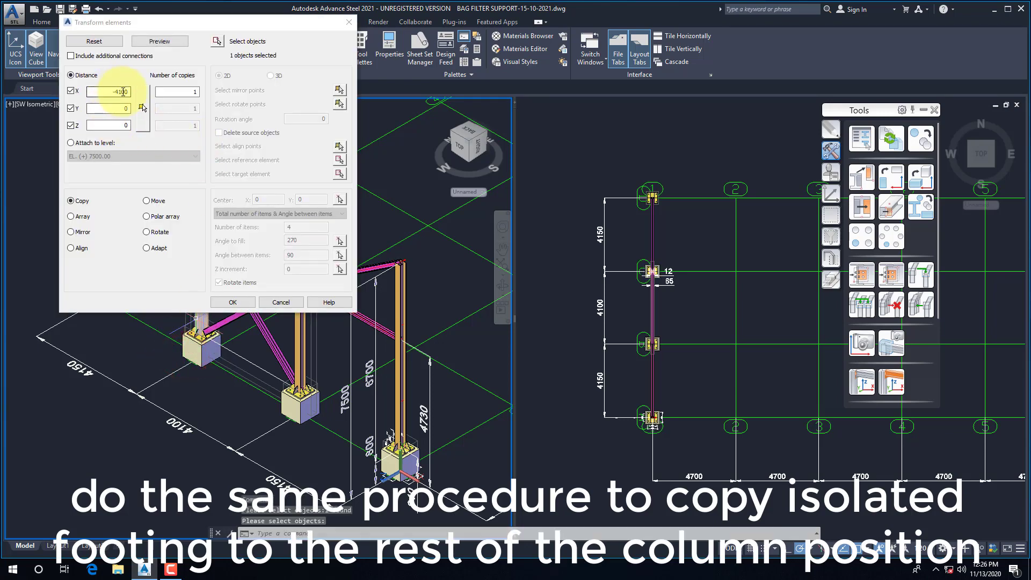
drag(120, 91, 129, 92)
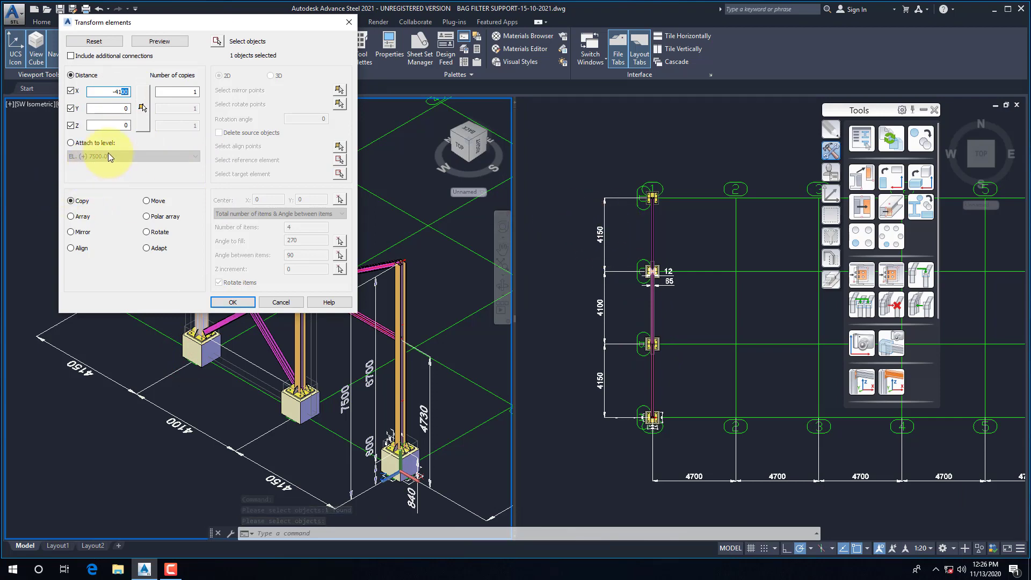
text(51)
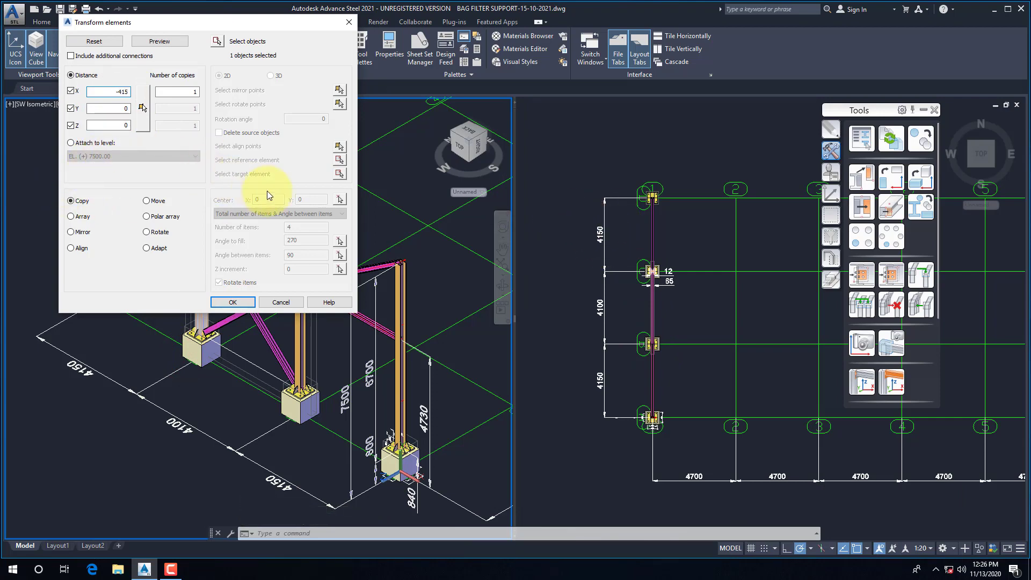
click(232, 301)
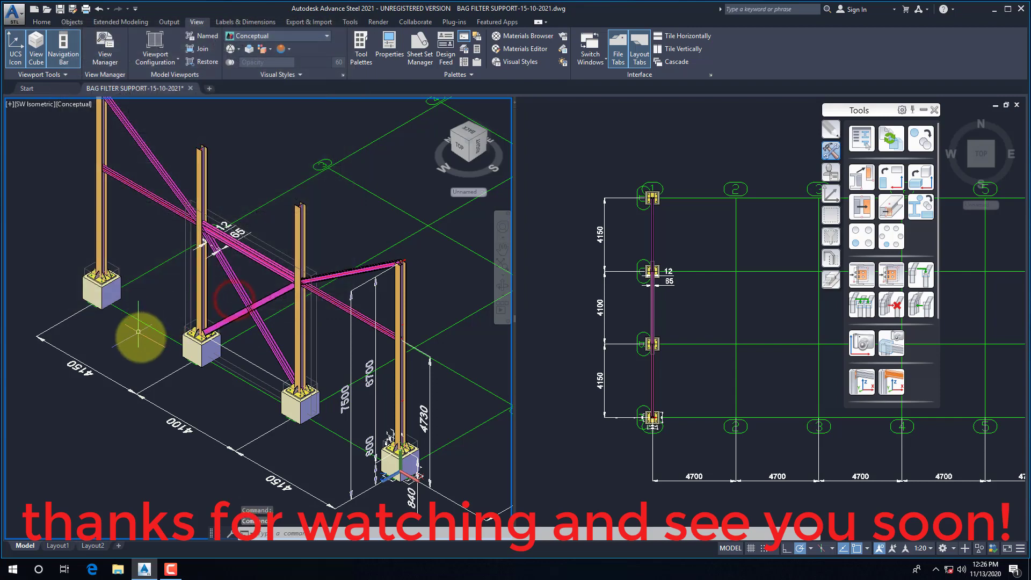